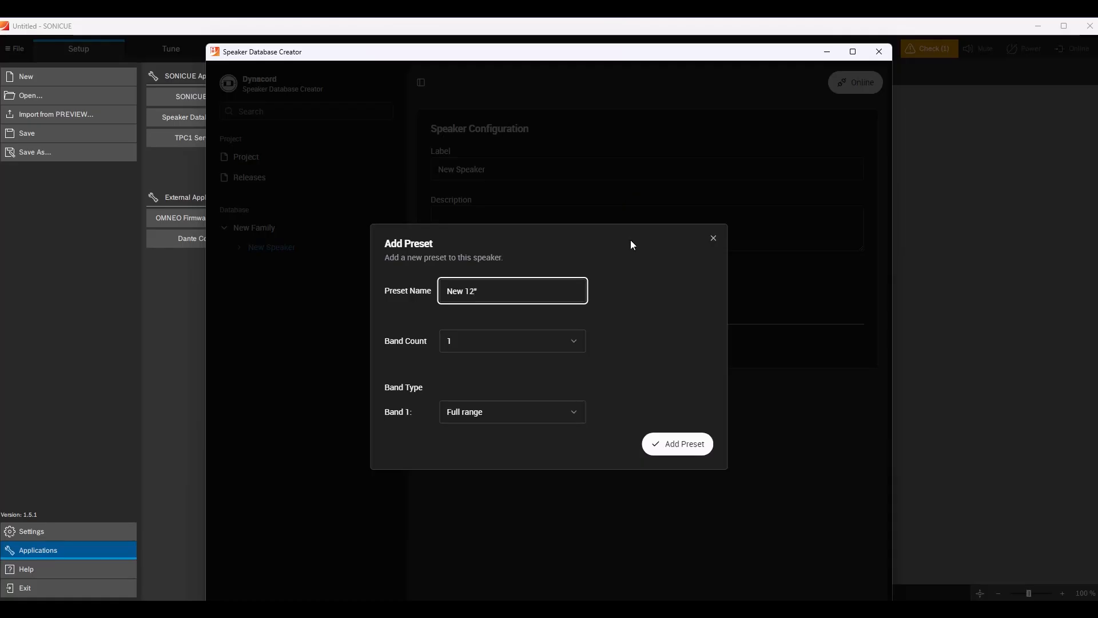
Add the New 12" preset to the speaker with a band count of 1 and Full range as the Band 1 type.
left_click(575, 346)
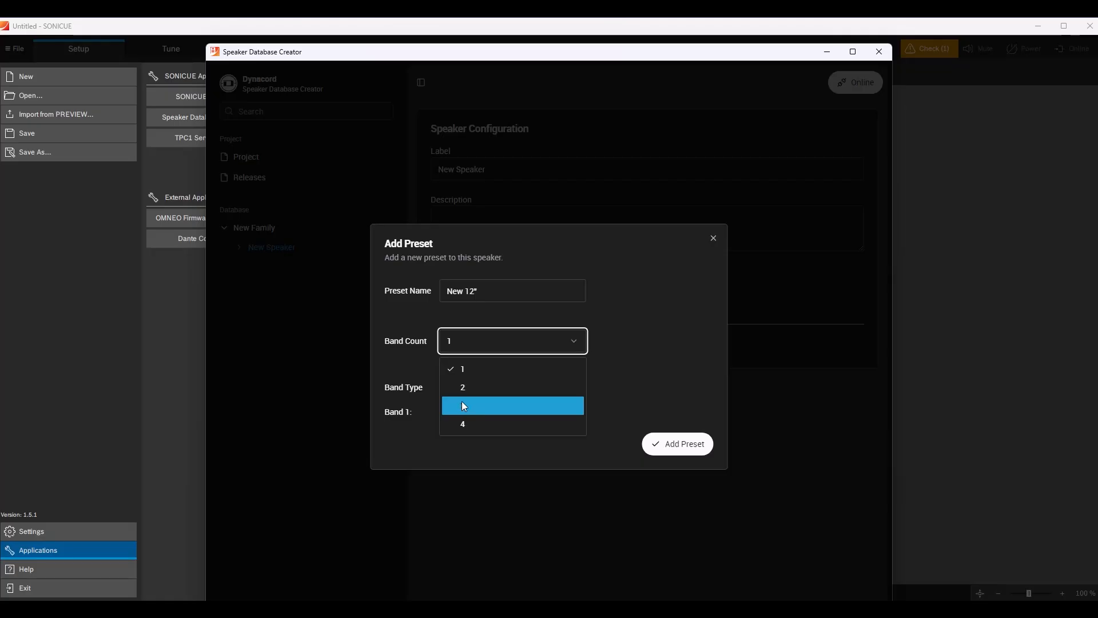
left_click(461, 371)
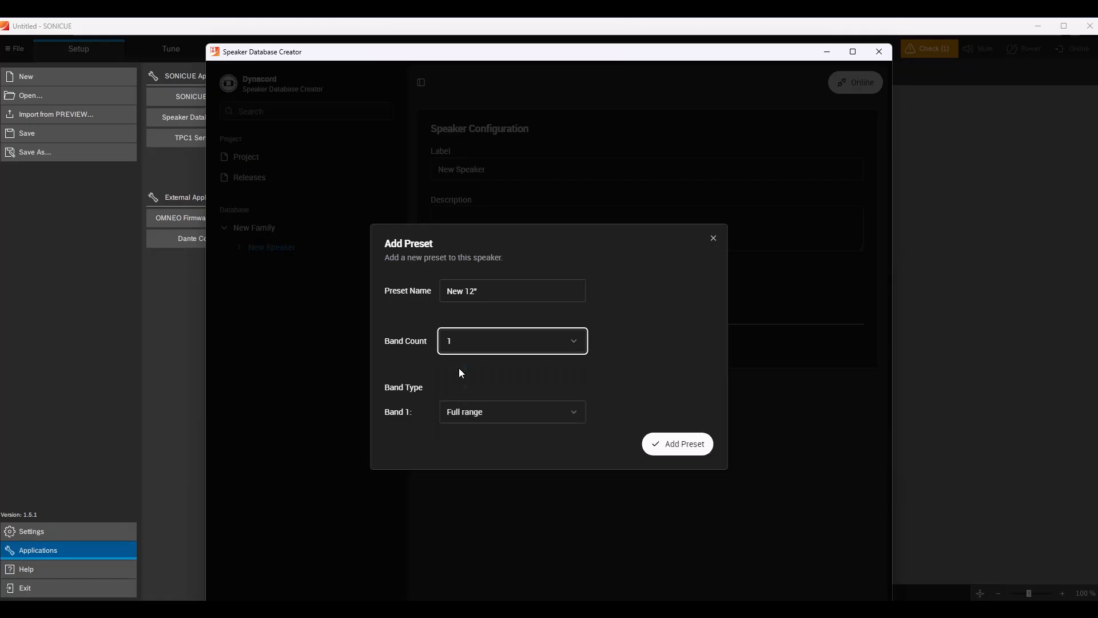
left_click(575, 417)
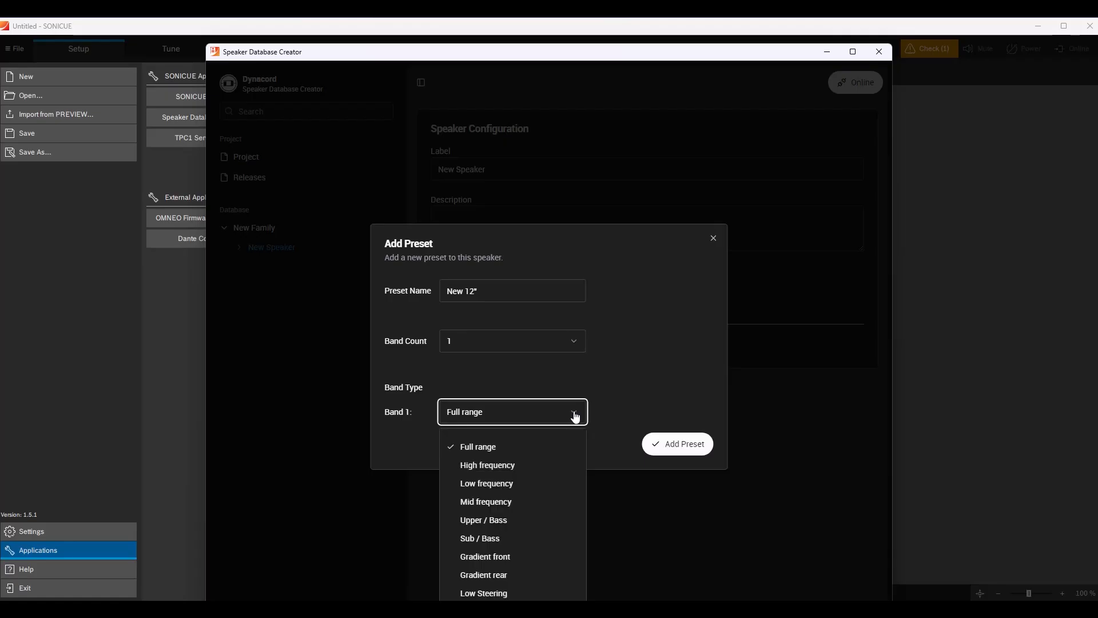
left_click(480, 449)
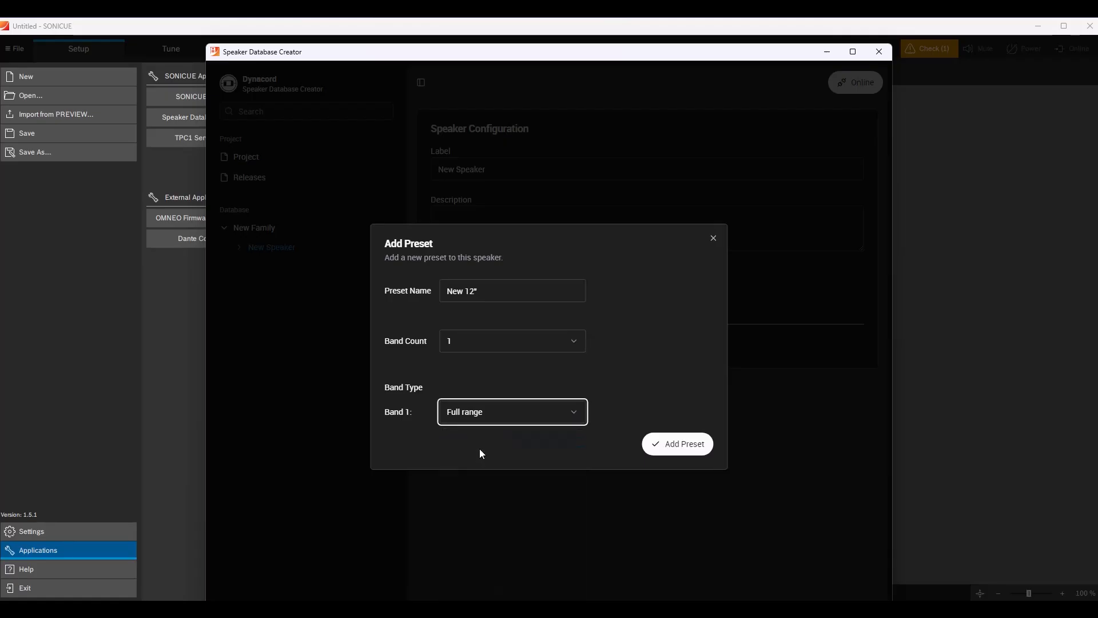
left_click(675, 445)
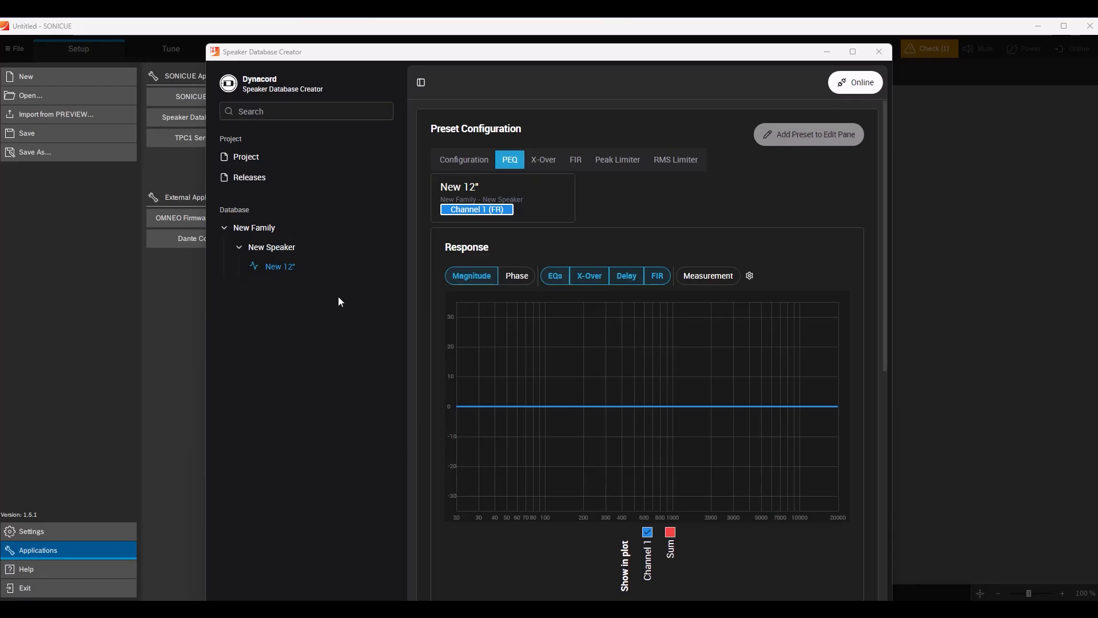
Rename the speaker family to My Speakers.
left_click(272, 237)
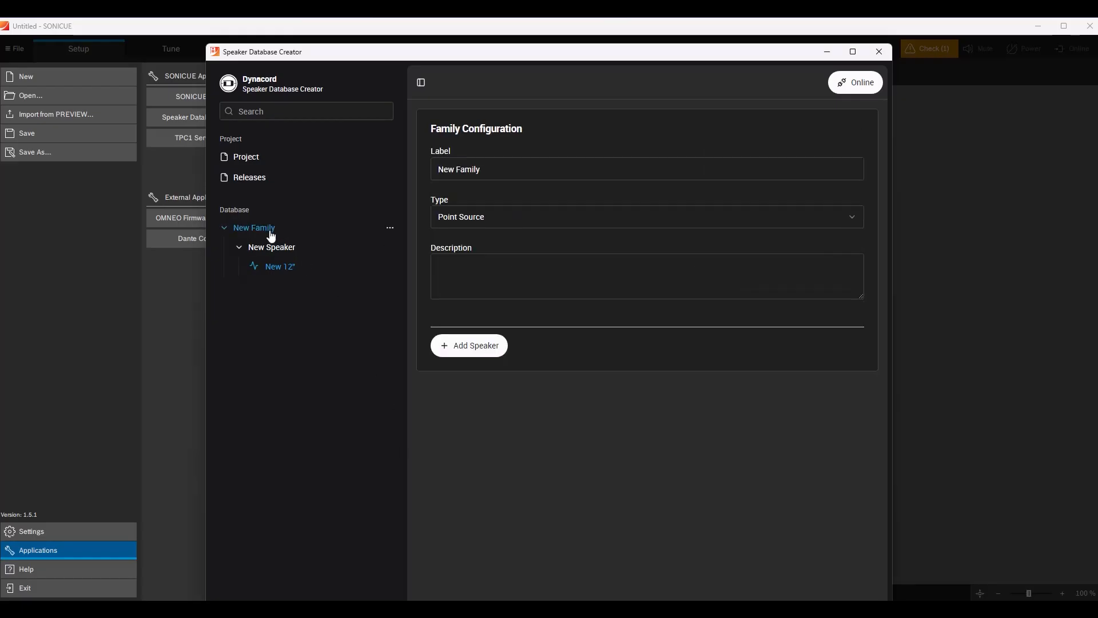
left_click(511, 170)
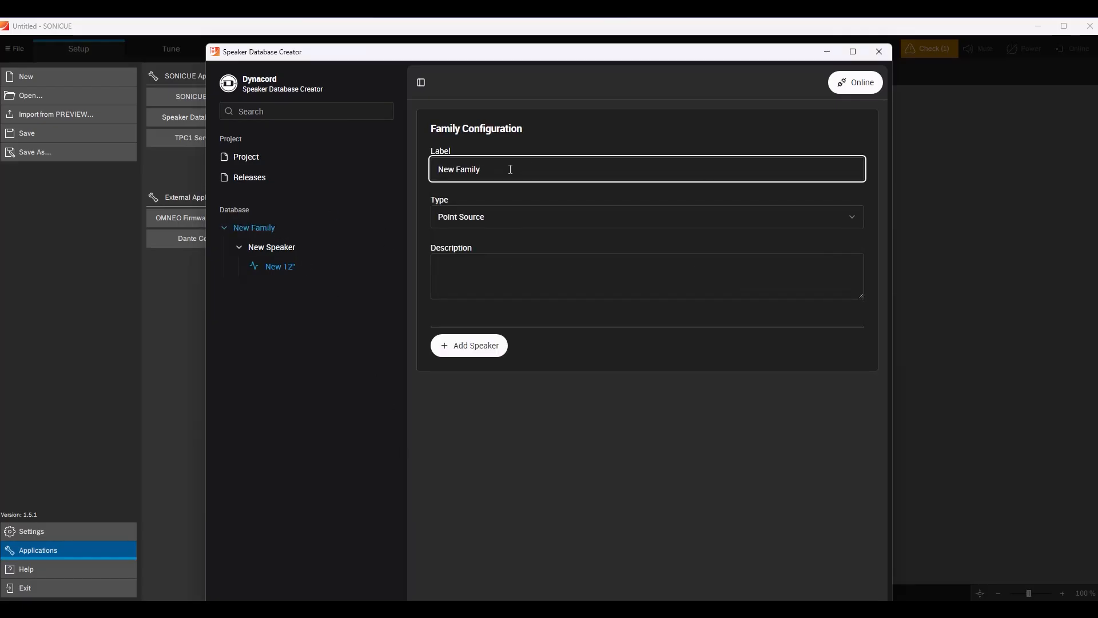
key("BackSpace")
key("BackSpace")
key("BackSpace")
key("BackSpace")
key("BackSpace")
key("BackSpace")
key("BackSpace")
key("BackSpace")
key("BackSpace")
key("BackSpace")
type("My Speakers")
Rename the speaker in the My Speakers family to XYZ12-2.
left_click(279, 252)
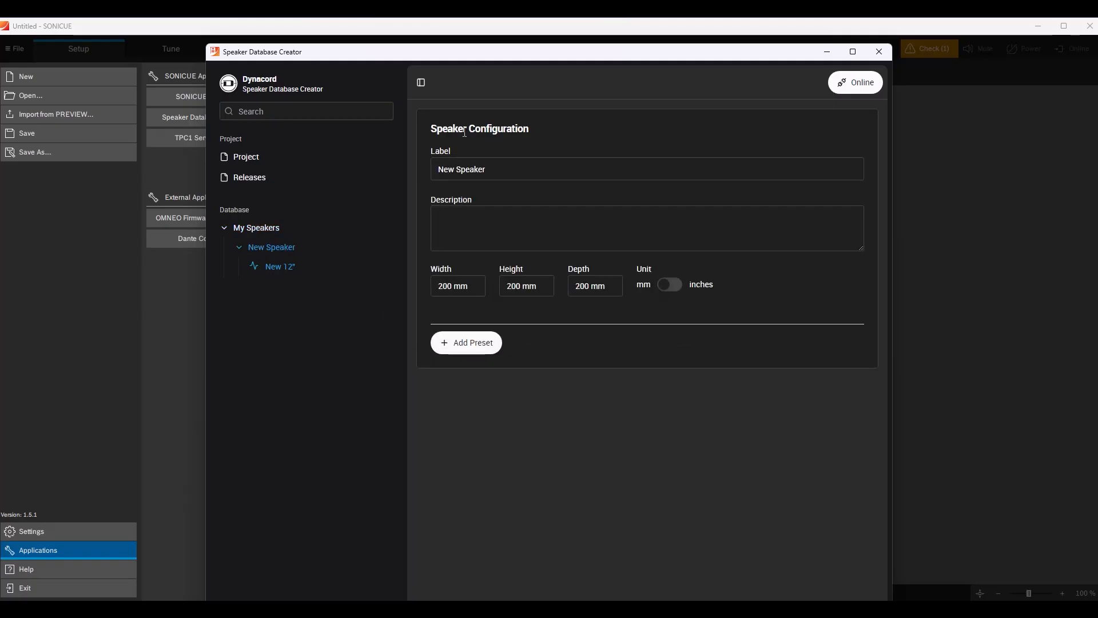
left_click(509, 170)
key("BackSpace")
key("BackSpace")
key("BackSpace")
key("BackSpace")
key("BackSpace")
key("BackSpace")
key("BackSpace")
key("BackSpace")
key("BackSpace")
key("BackSpace")
key("BackSpace")
type("XYZ")
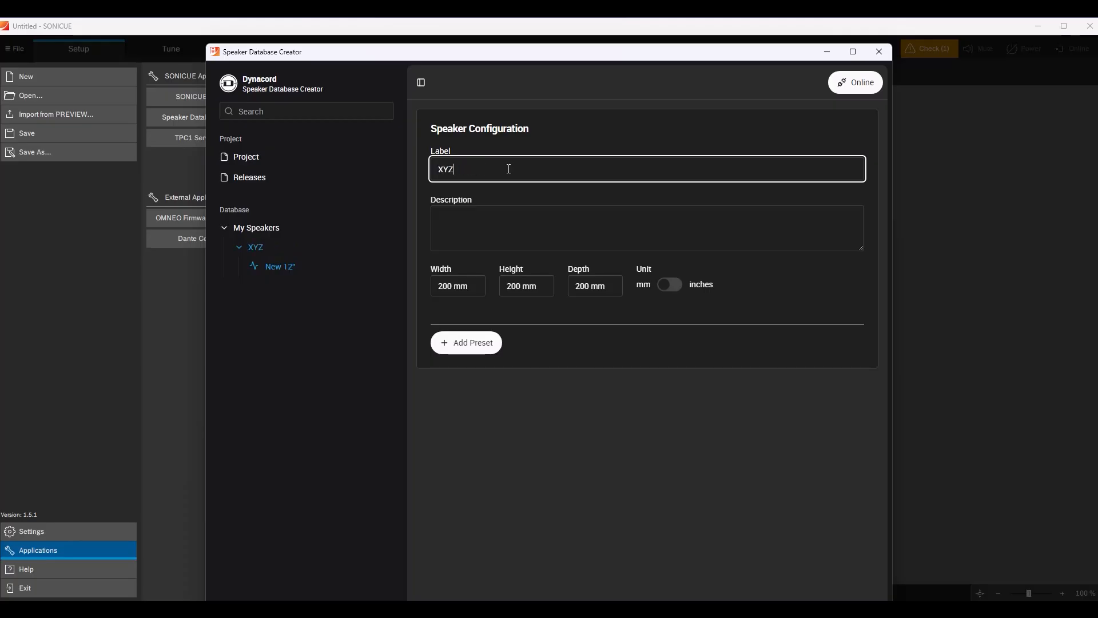
type("12-2")
Set the speaker's dimensions to 450 mm width, 600 mm height and 350 mm depth, keeping millimetres as the unit.
double_click(453, 286)
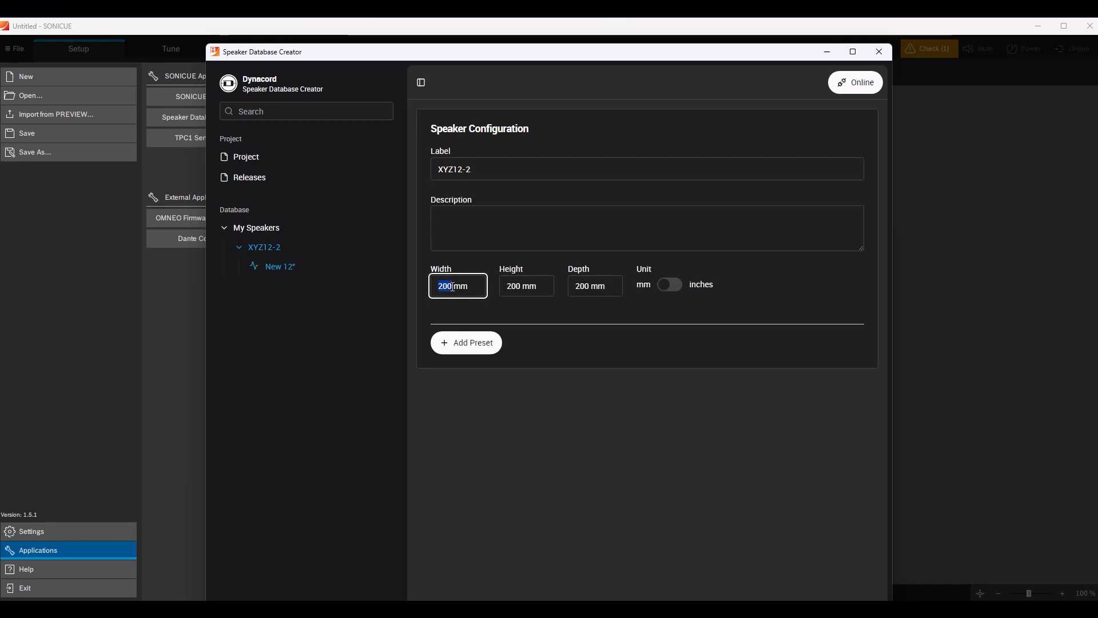
type("450")
double_click(521, 286)
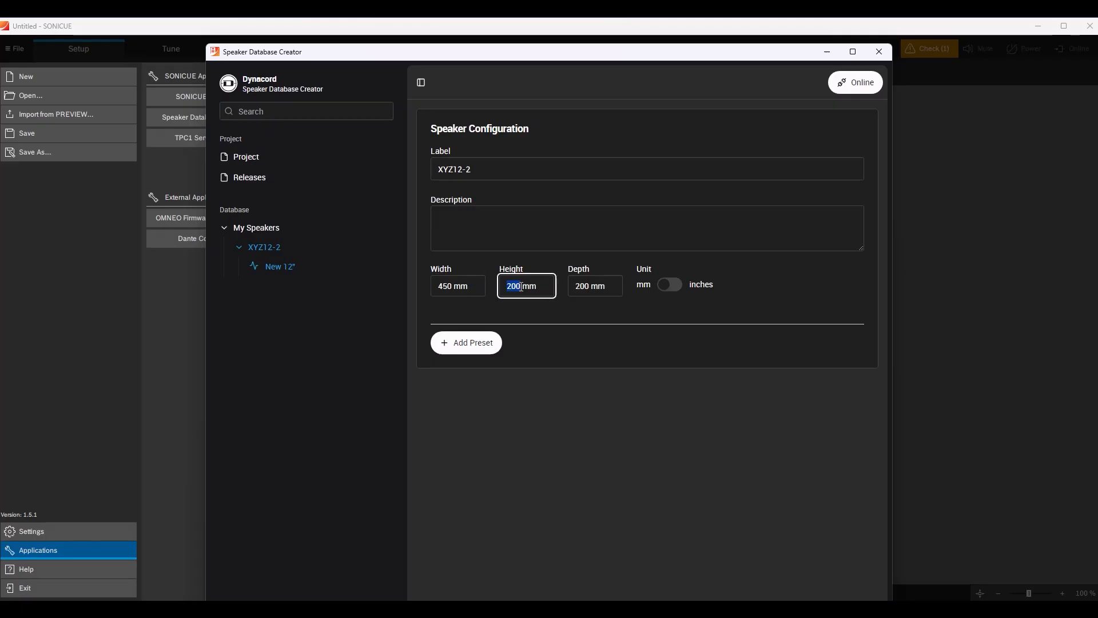
type("600")
double_click(589, 286)
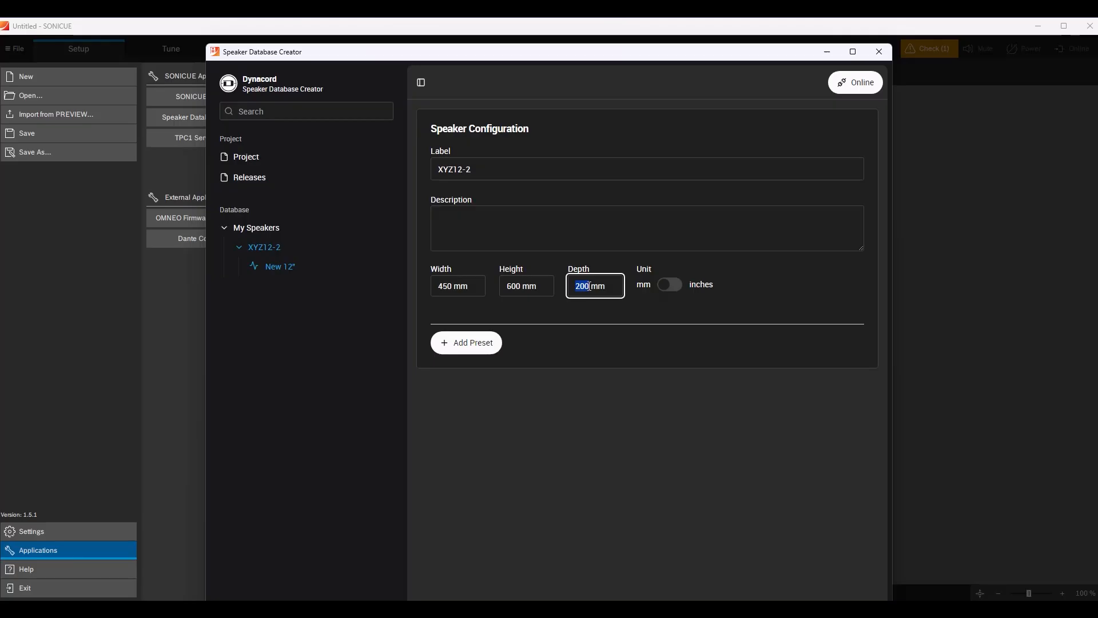
type("350")
left_click(665, 286)
left_click(660, 290)
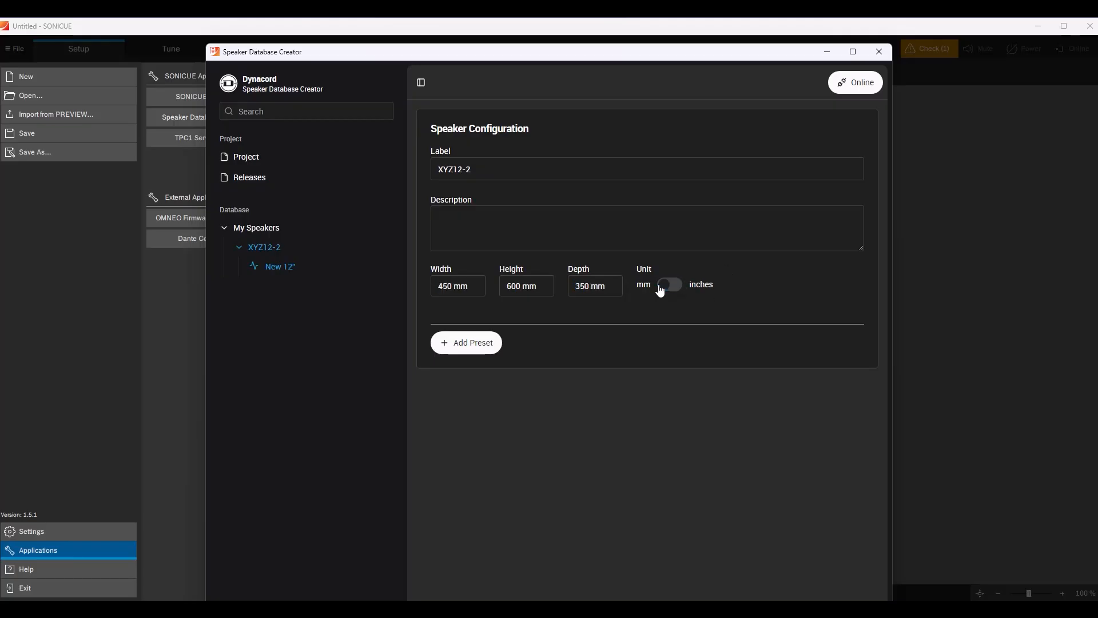
Change the label of the XYZ12-2 speaker's preset to Fullrange without Sub.
left_click(278, 269)
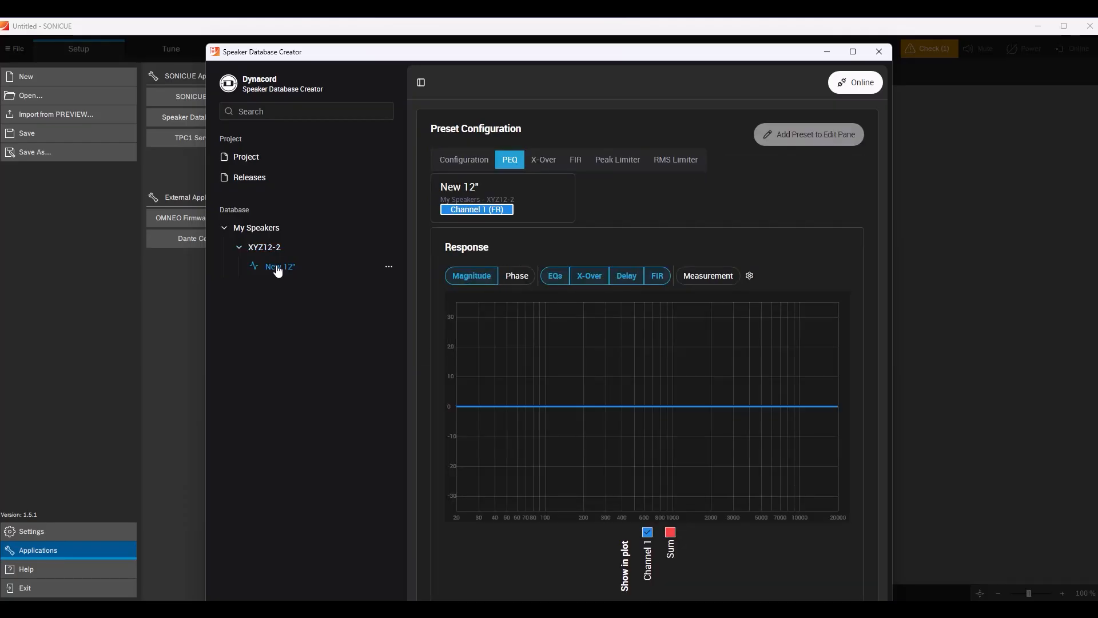
left_click(450, 164)
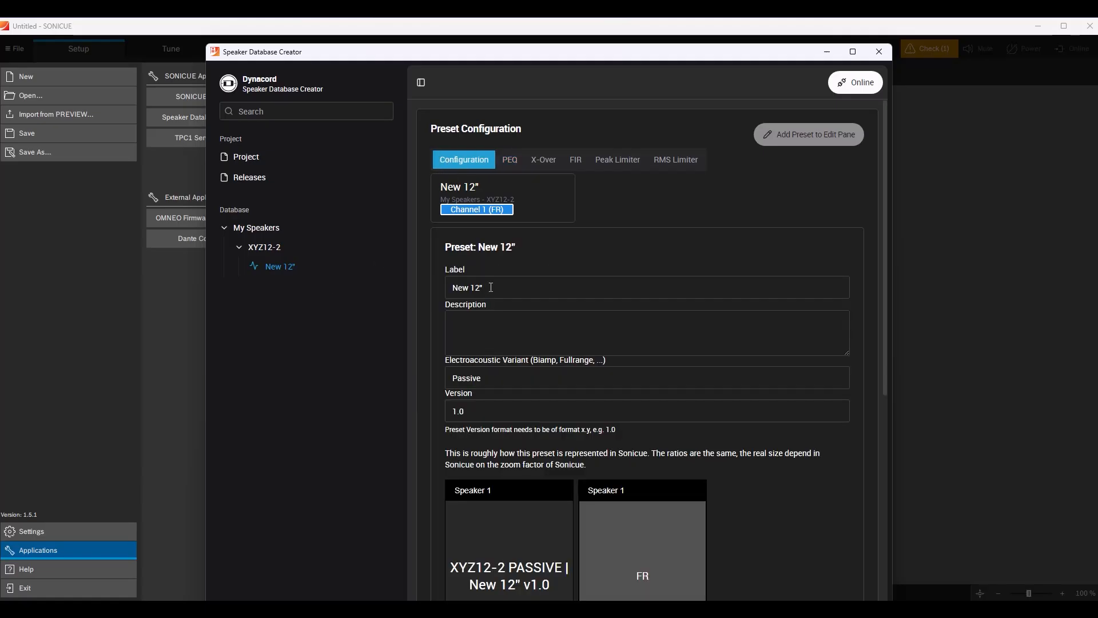
left_click_drag(491, 287, 429, 284)
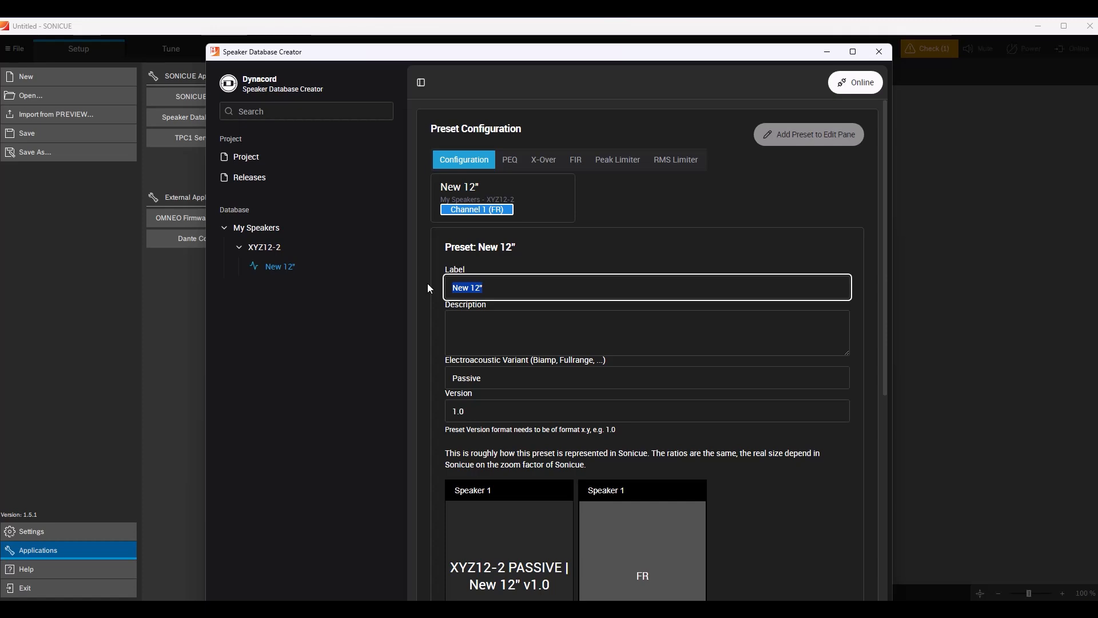
type("Fullra")
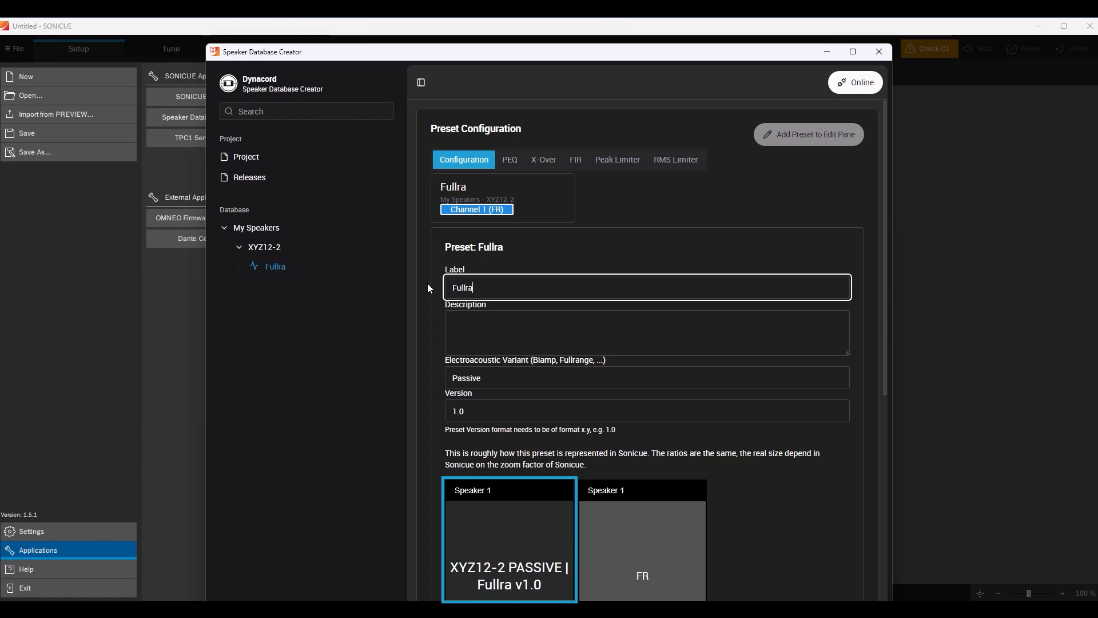
type("nge")
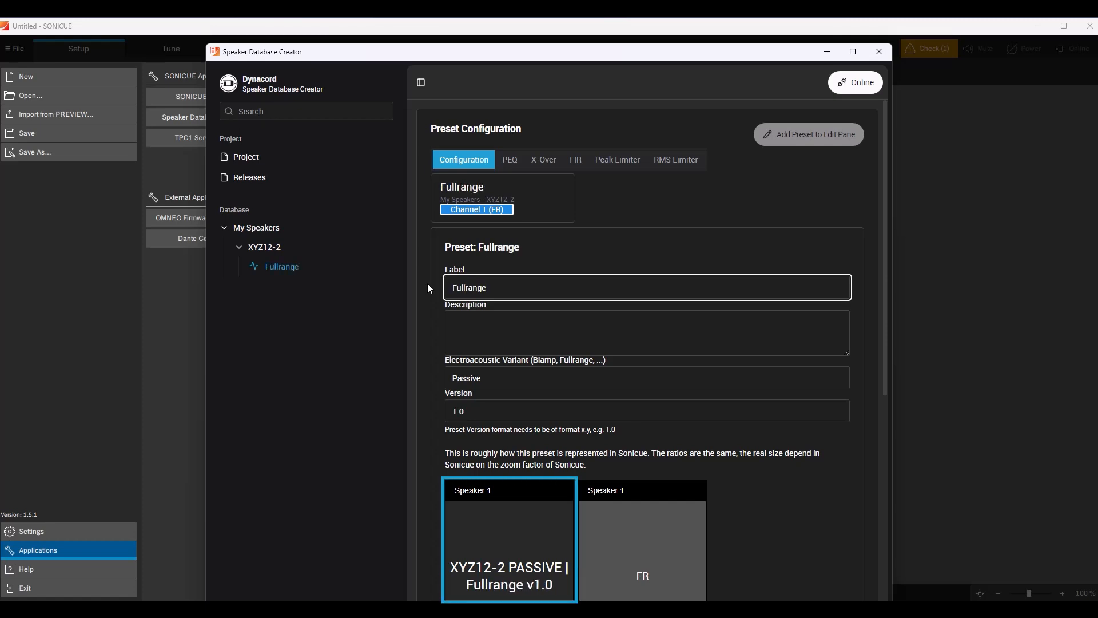
type(" without Sub")
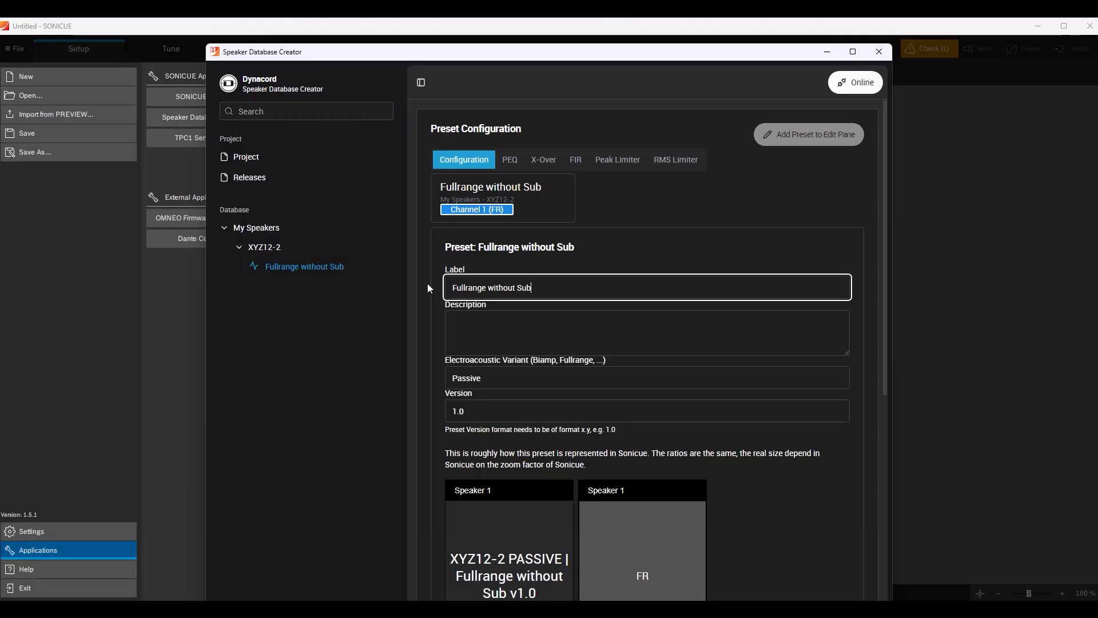
left_click(430, 288)
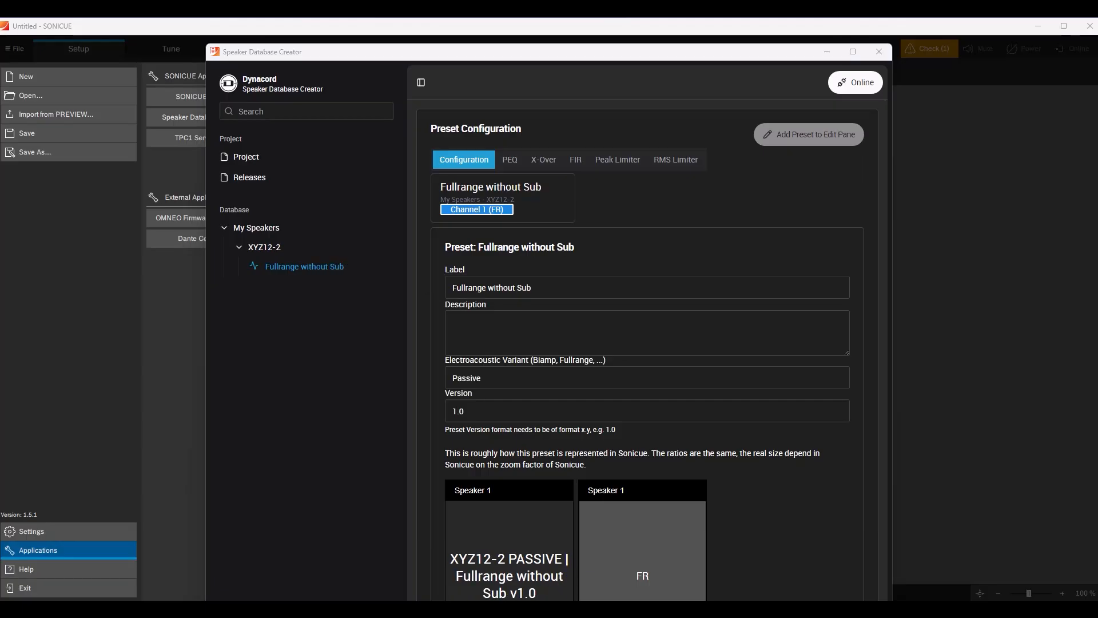
Activate the Channel 1 crossover highpass at 40 Hz with a Butterworth 24 dB slope, widening the window for the settings.
left_click(550, 161)
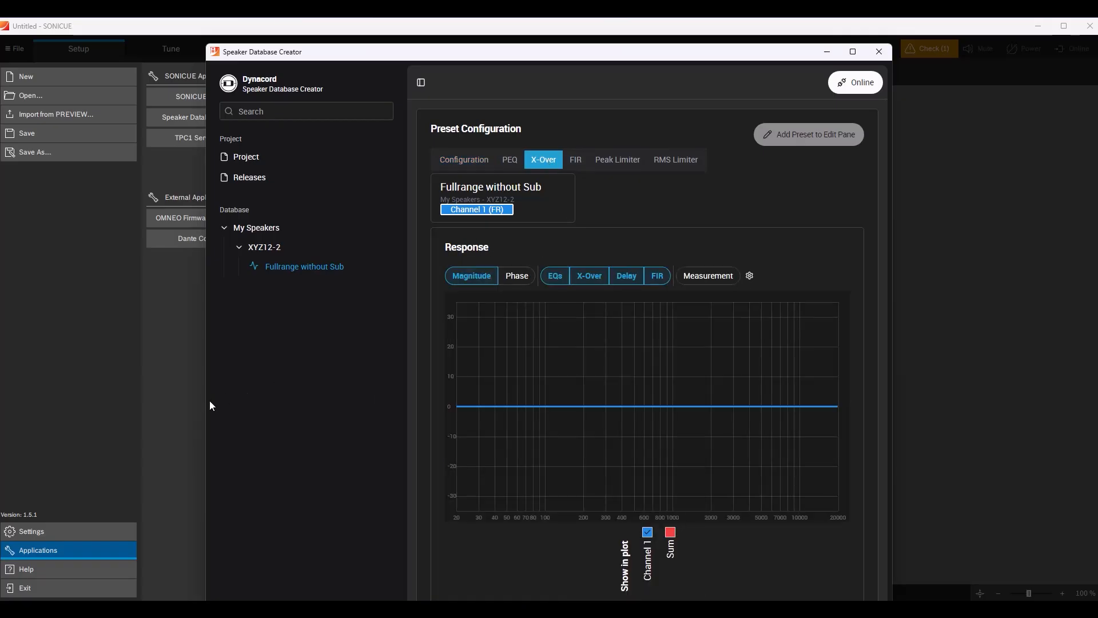
left_click_drag(205, 404, 15, 380)
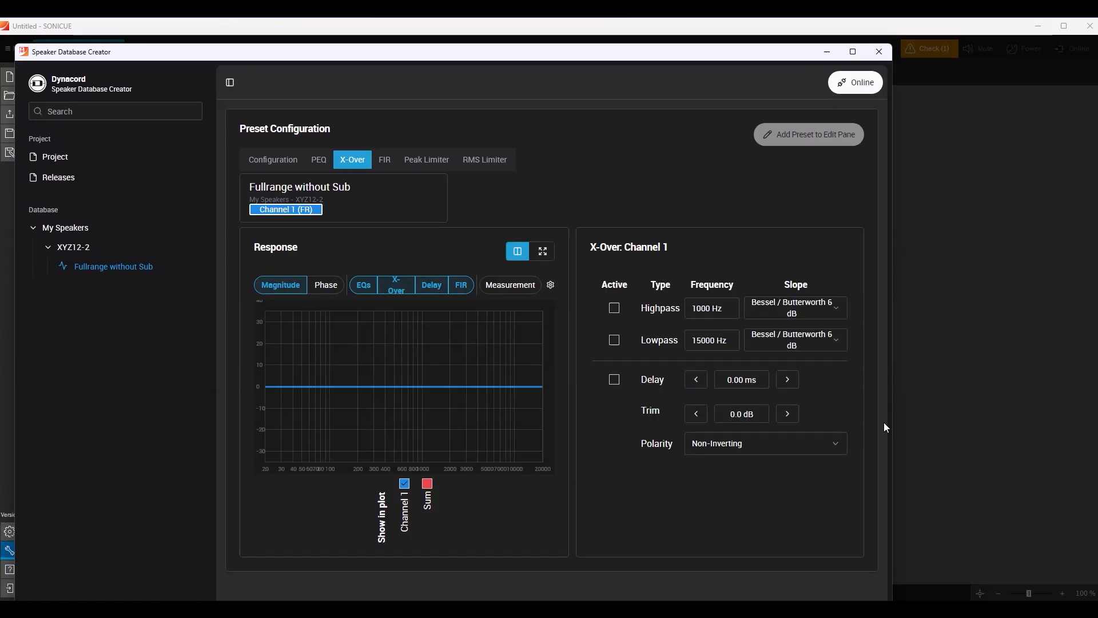
left_click(615, 309)
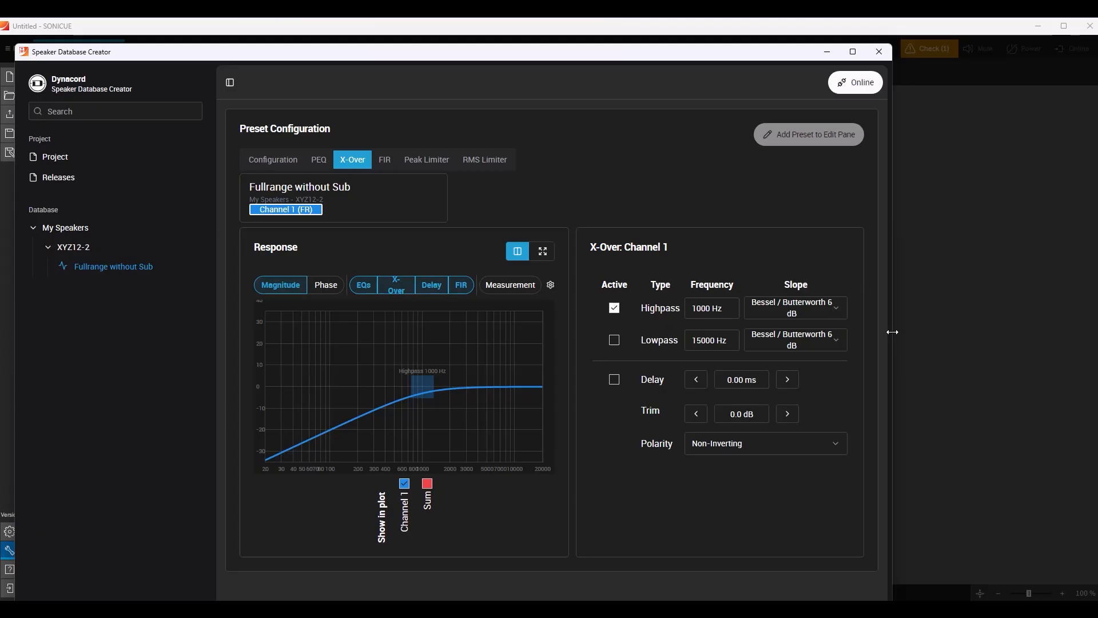
left_click_drag(914, 331, 1092, 341)
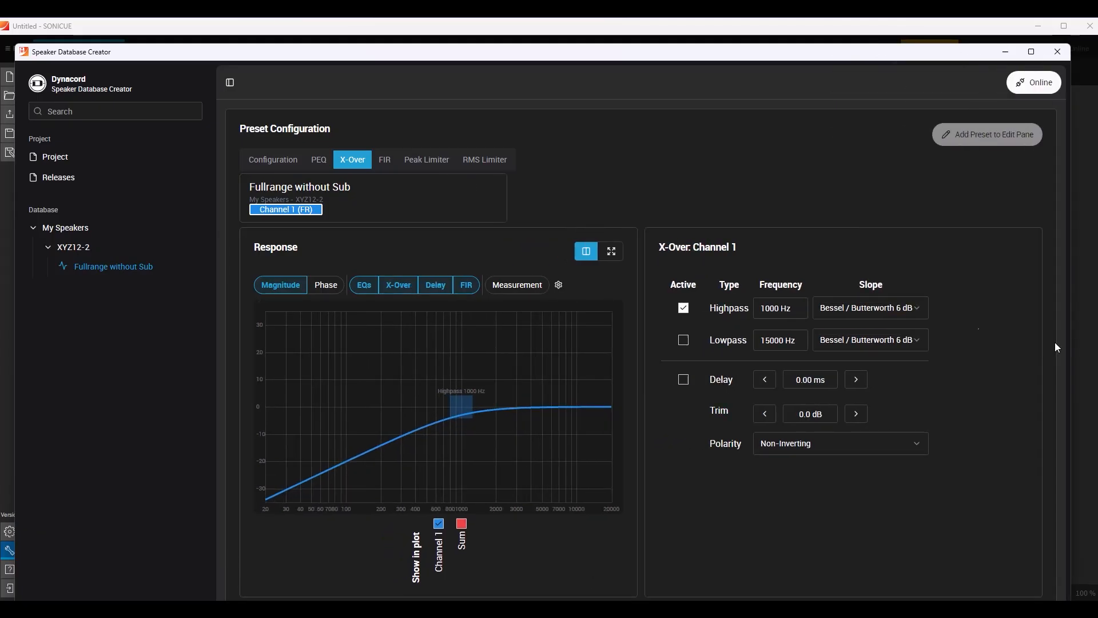
left_click(920, 311)
scroll(843, 457, "down", 2)
left_click(844, 484)
left_click_drag(461, 406, 300, 407)
Activate the Channel 1 crossover lowpass with a Butterworth 24 dB slope and set its frequency to 19000 Hz.
left_click(683, 340)
left_click(915, 341)
scroll(870, 492, "down", 2)
left_click(853, 548)
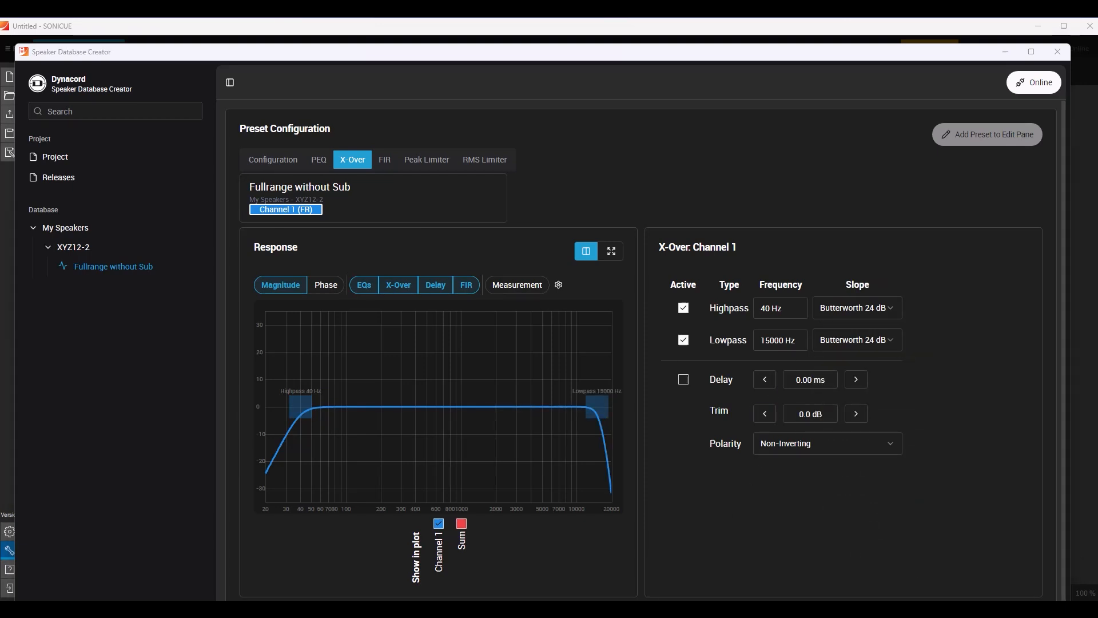
left_click(787, 341)
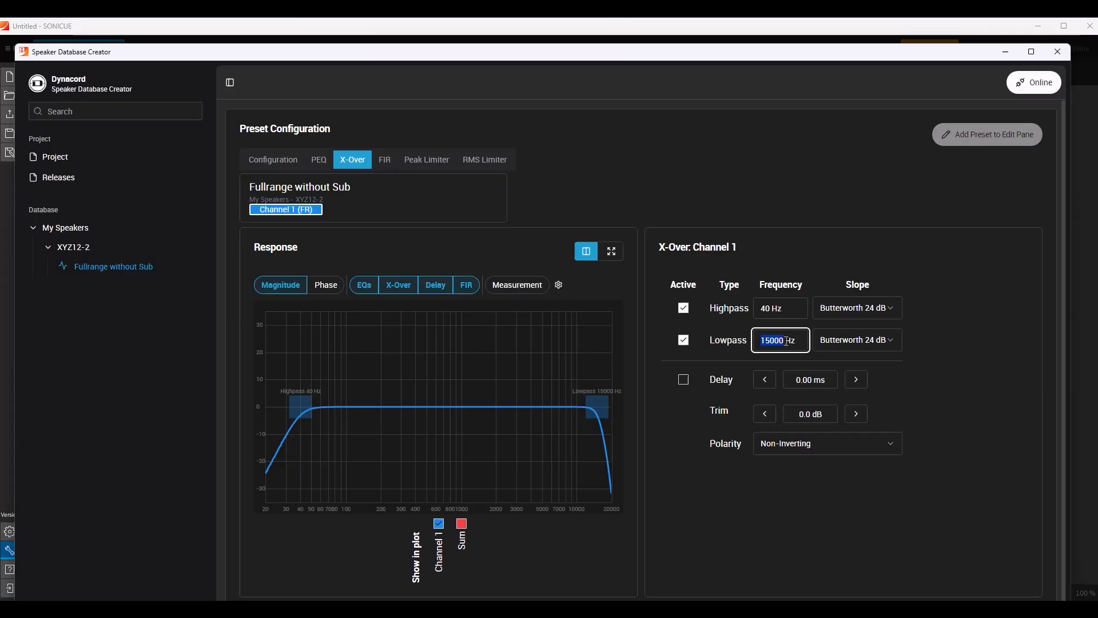
type("19000")
key("Return")
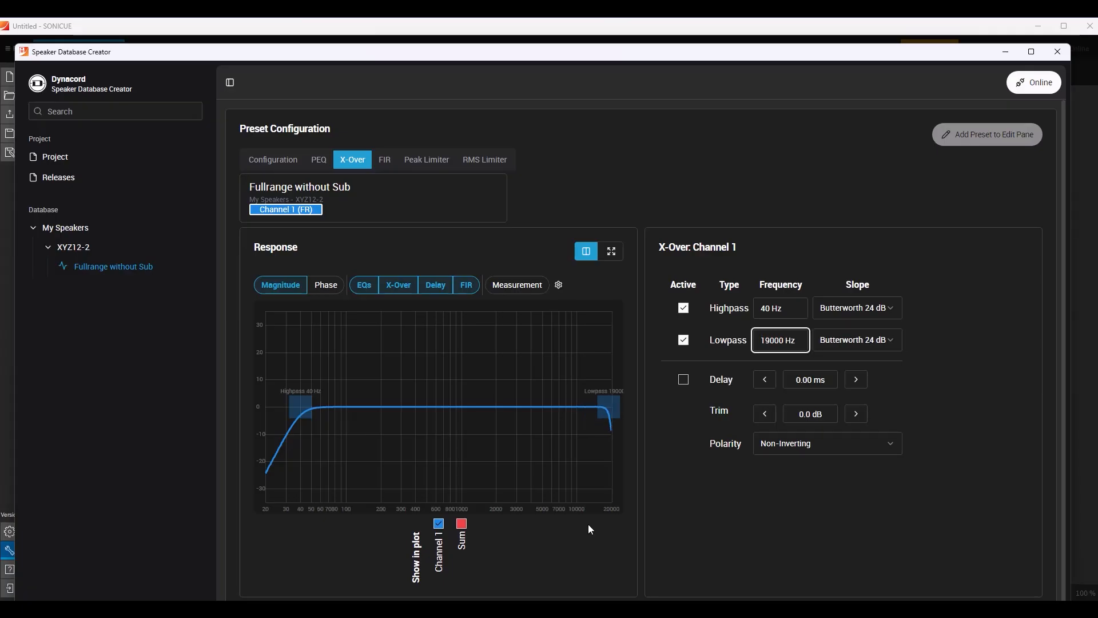
Activate the first Channel 1 EQ band as a PEQ at 315 Hz with -7.1 dB gain and a Q of 2.00.
left_click(322, 165)
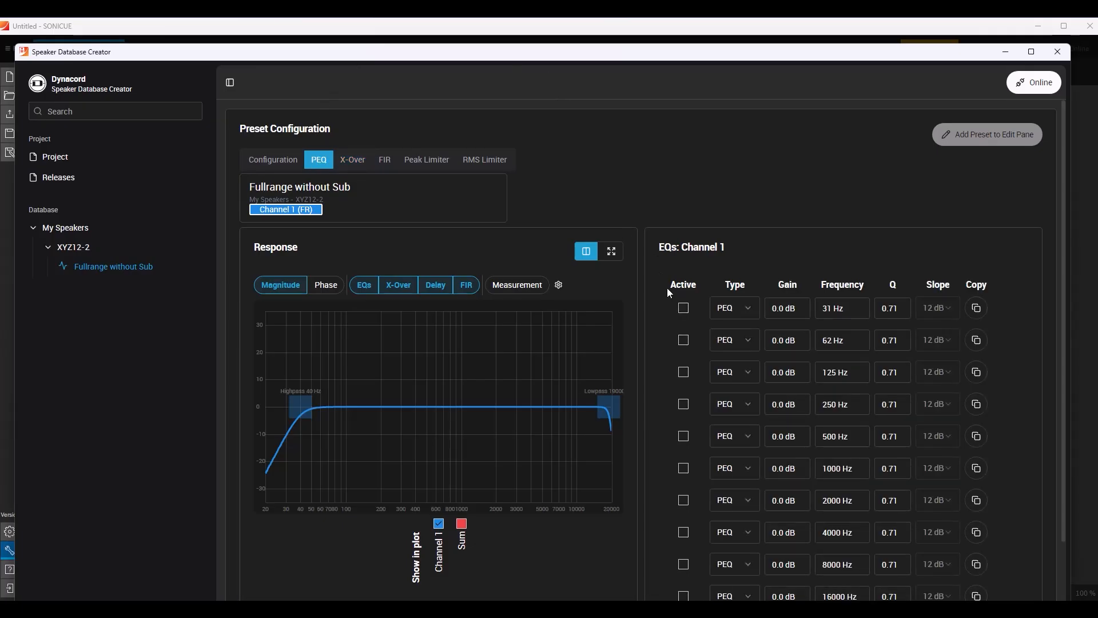
left_click(685, 309)
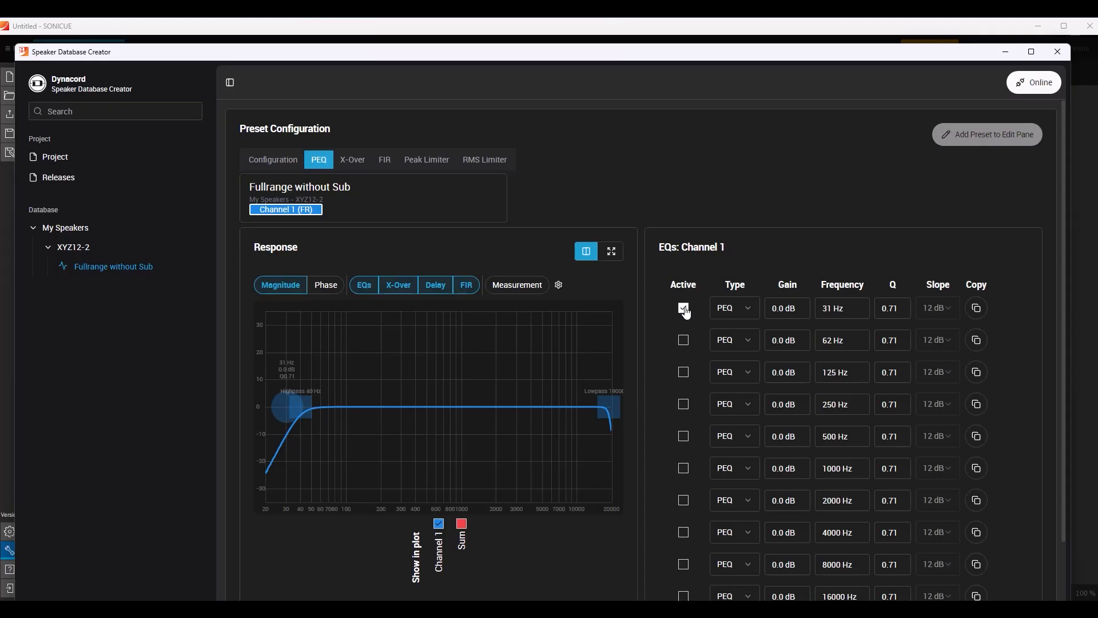
left_click(749, 312)
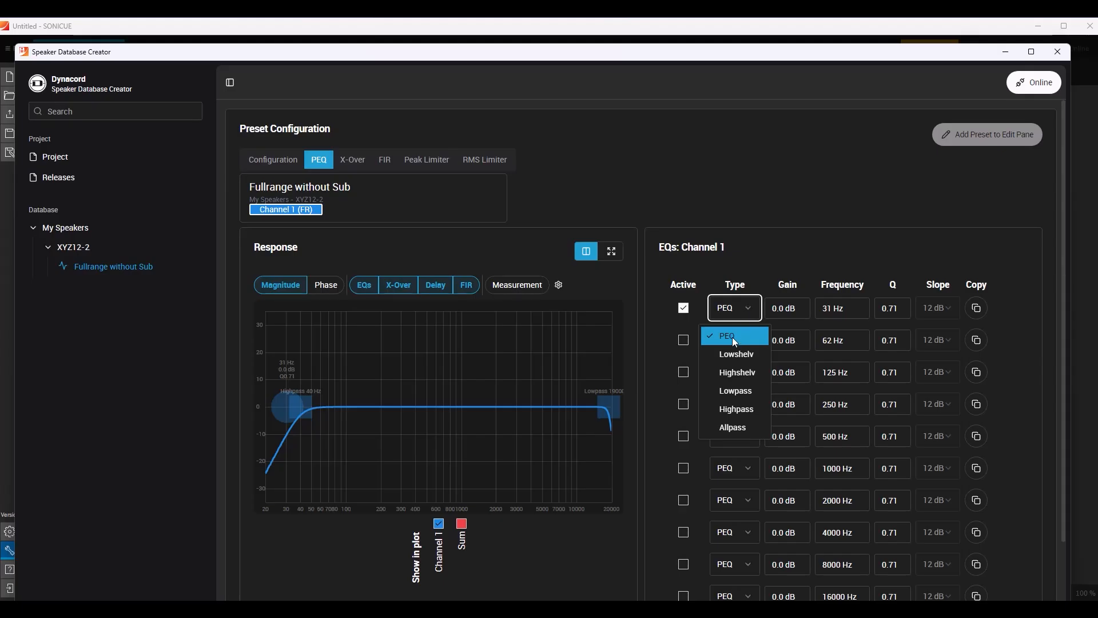
key("Tab")
key("Tab")
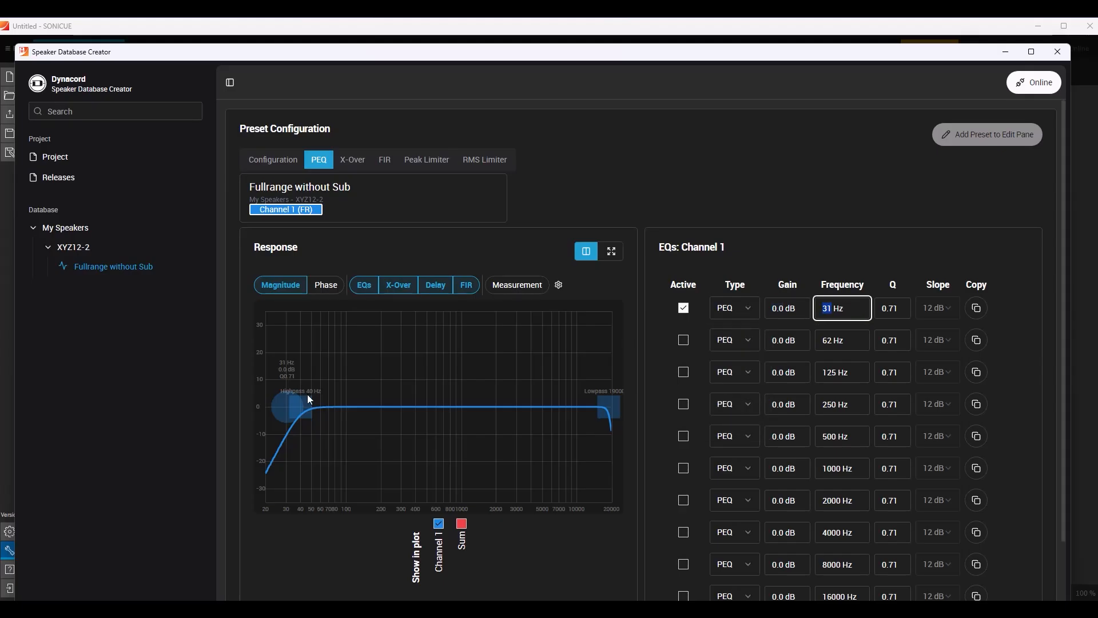
left_click_drag(286, 407, 404, 426)
left_click(901, 311)
type("2.00")
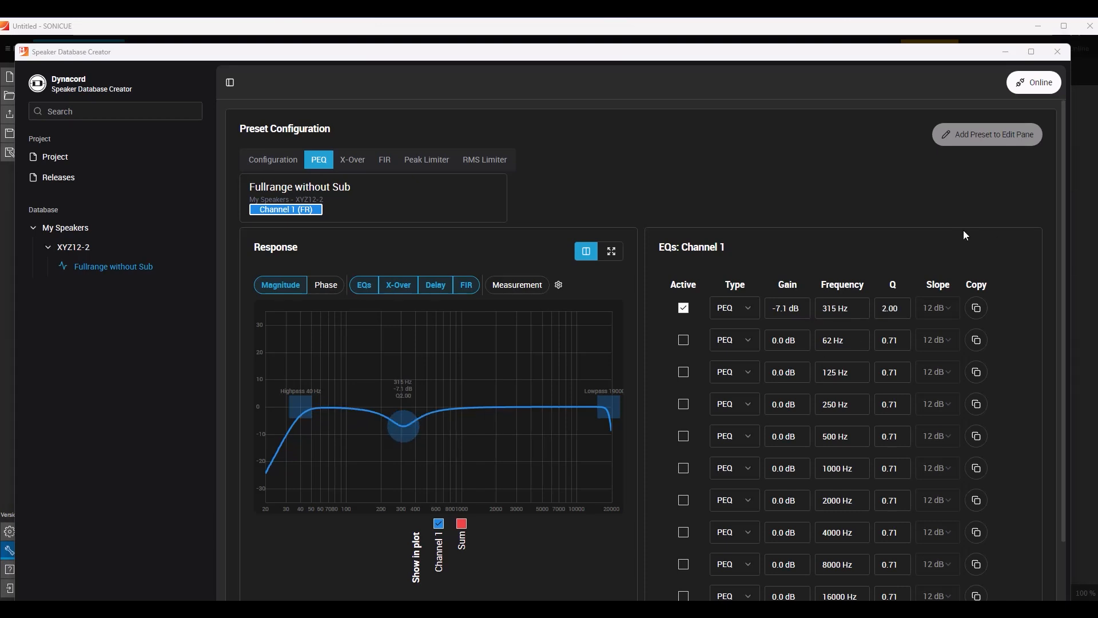
Copy the first EQ band's settings to the fifth band and deactivate the first band.
left_click(977, 310)
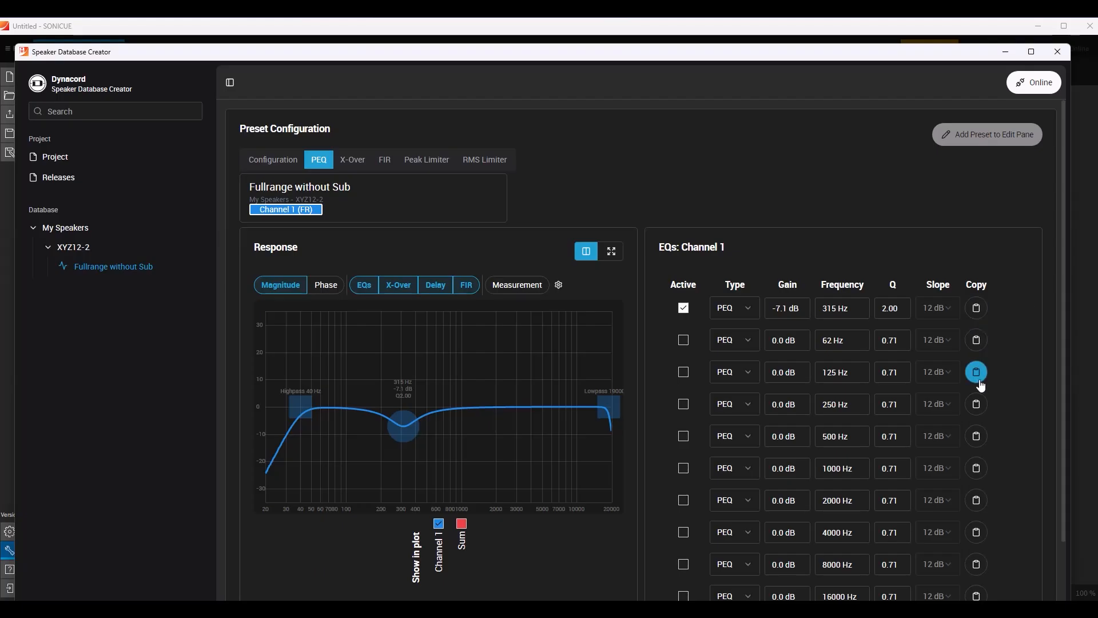
left_click(977, 437)
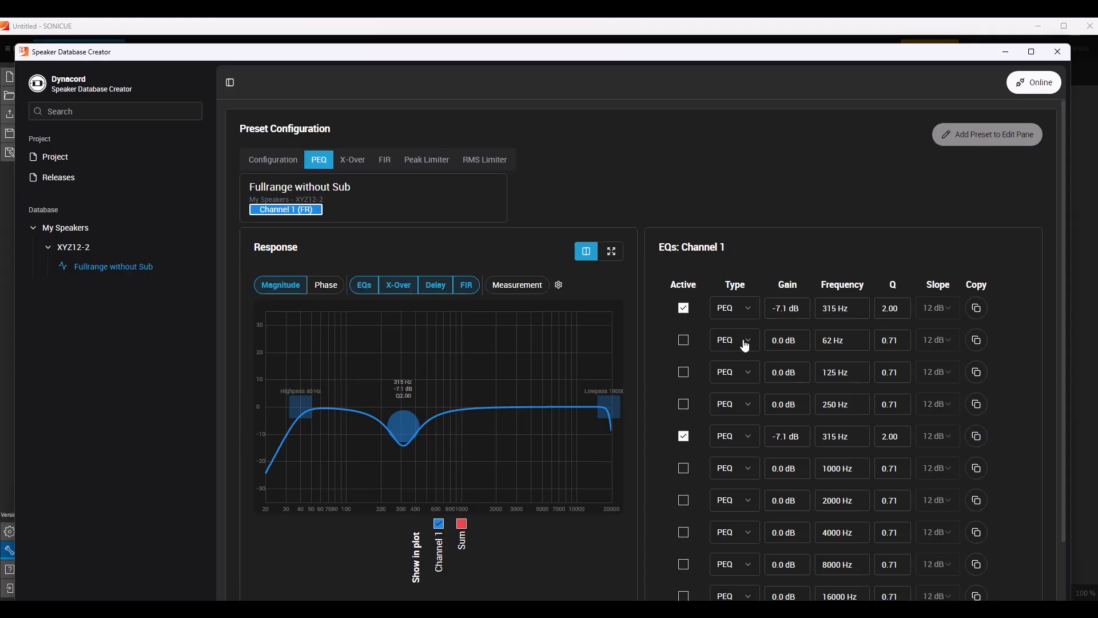
left_click(683, 309)
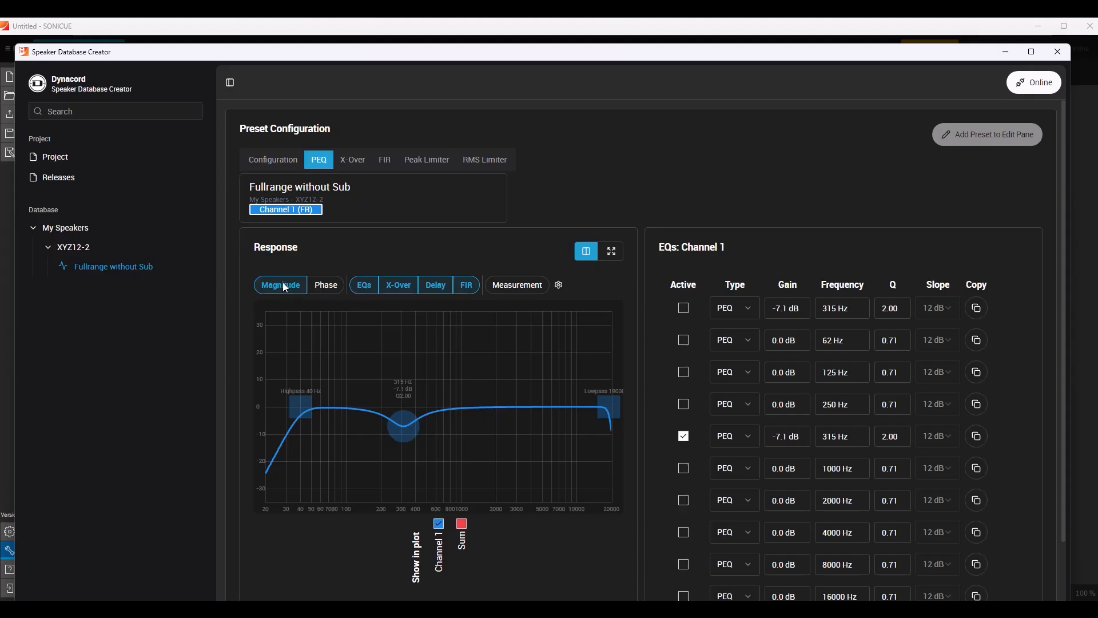
Show the phase curve along with the magnitude in the response plot.
left_click(325, 286)
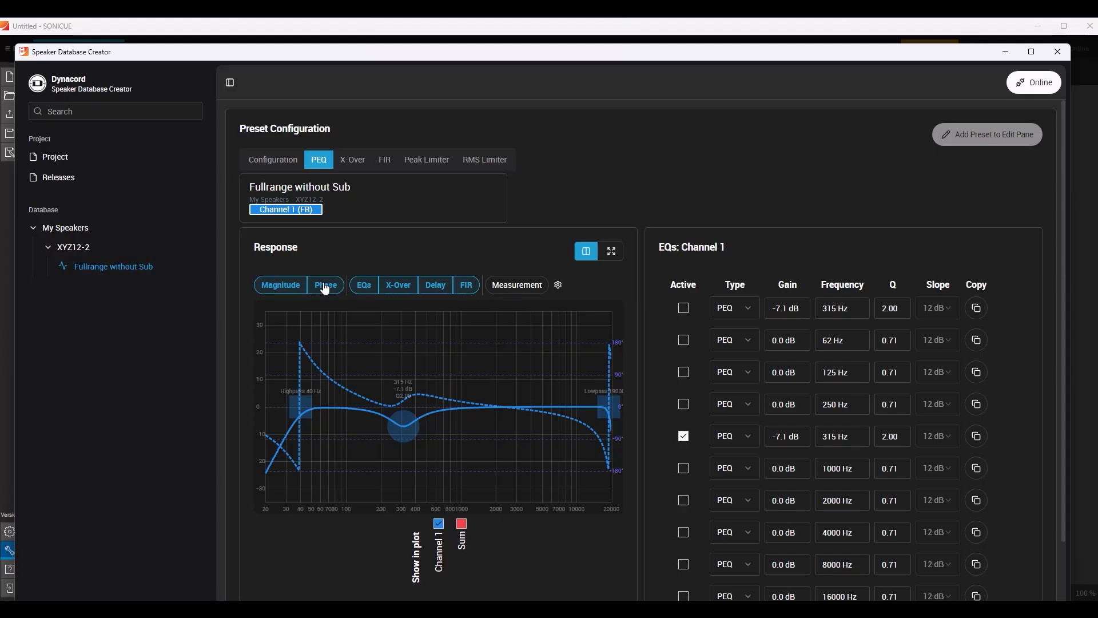
Hide the phase curve and limit the response plot's gain range to -20 dB minimum and 20 dB maximum.
left_click(326, 286)
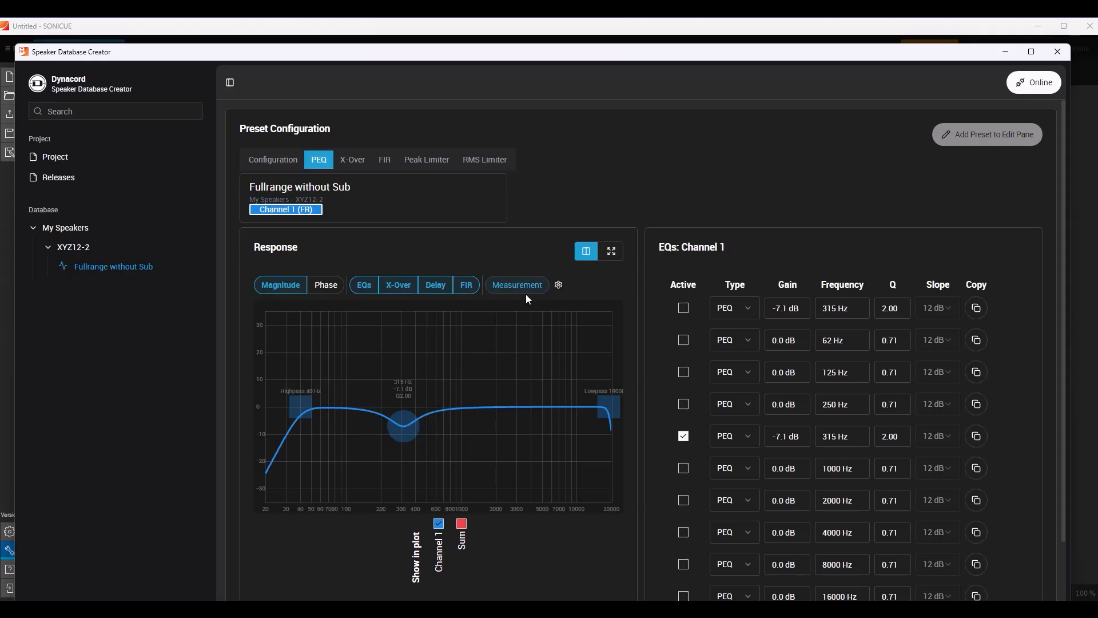
left_click(559, 285)
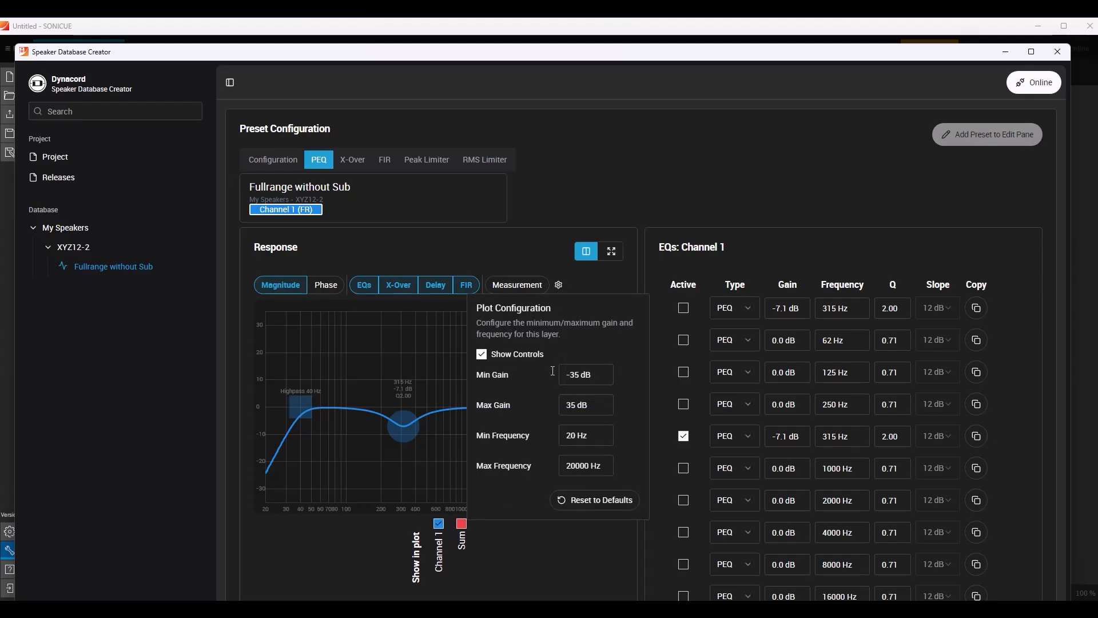
left_click(570, 375)
type("20")
key("Delete")
key("Delete")
key("Tab")
type("20")
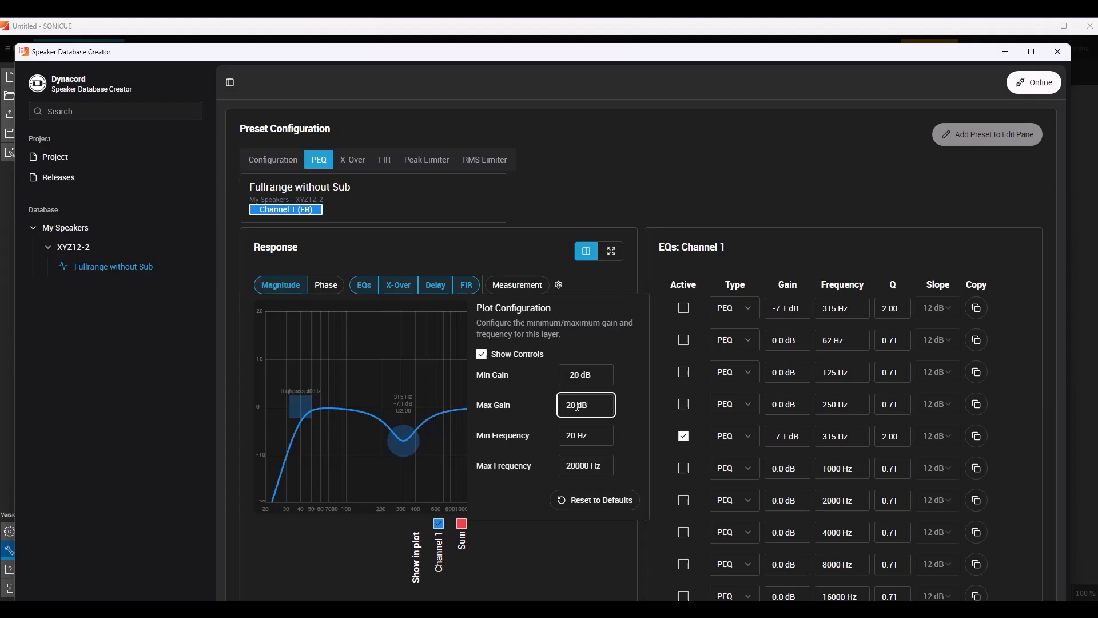
left_click(521, 551)
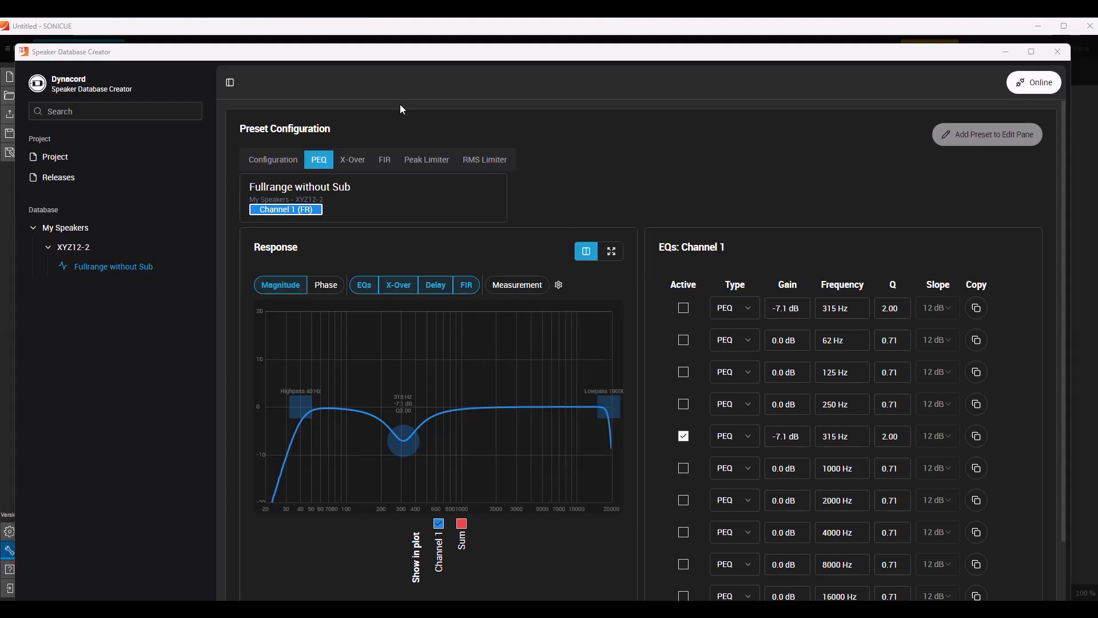
Try activating the Channel 1 FIR filter without an imported file, and deactivate it again.
left_click(383, 163)
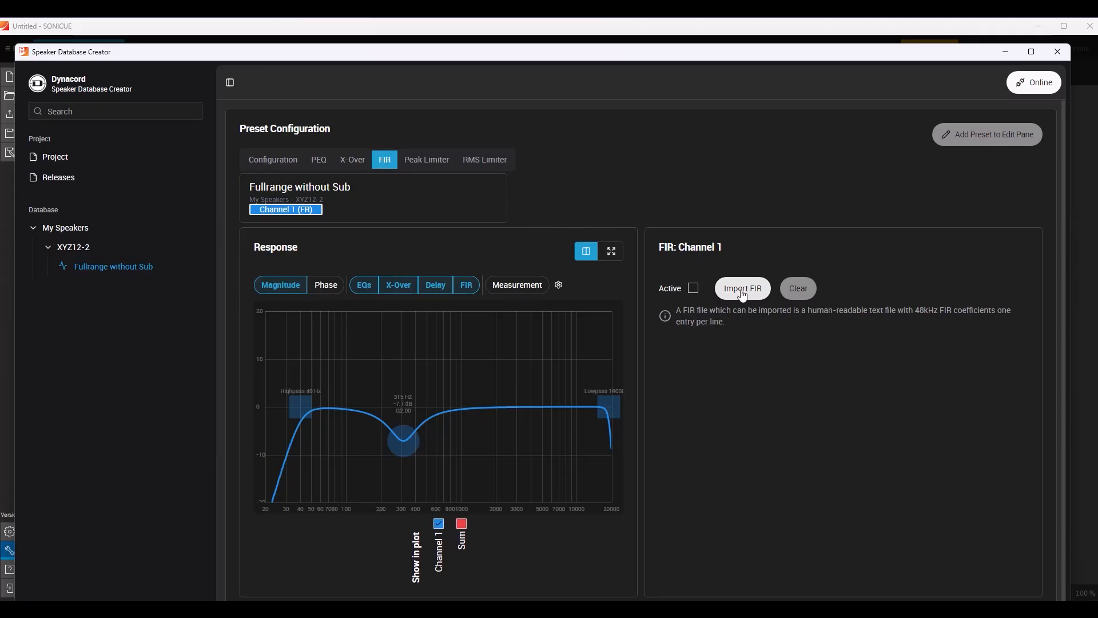
left_click(693, 289)
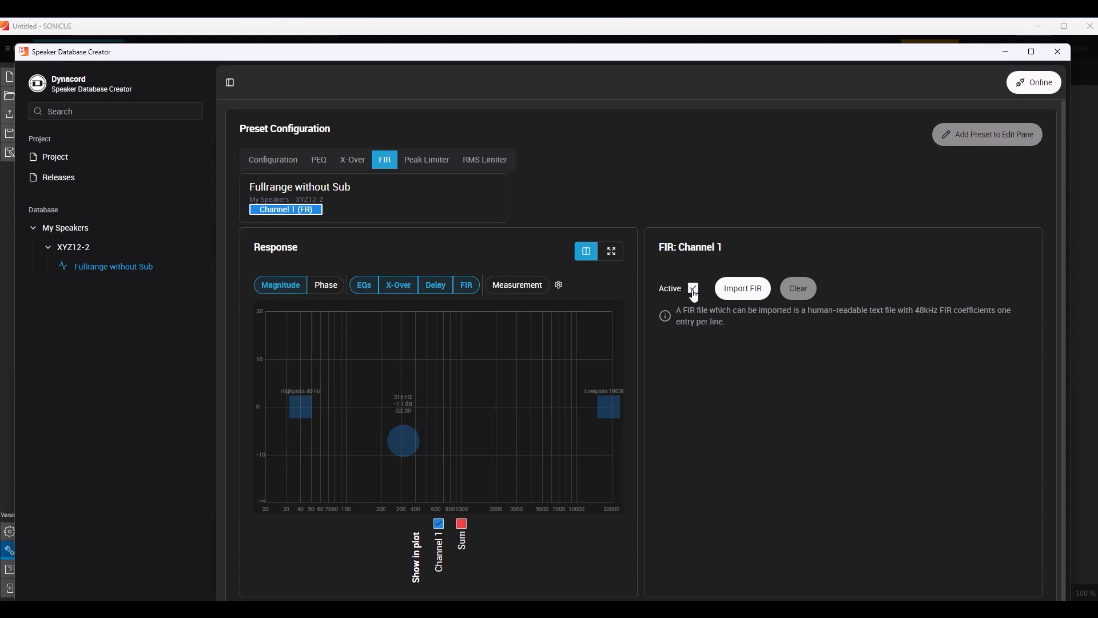
left_click(694, 288)
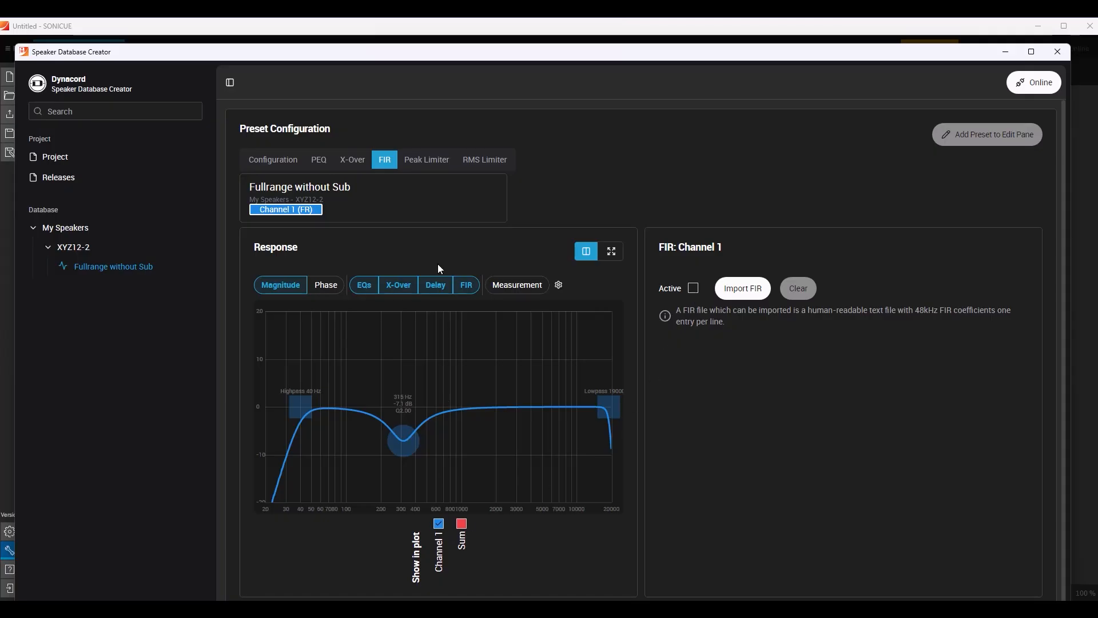
View the Channel 1 peak limiter's side chain EQ and limiting plots, and open the limiter calculator in Low impedance mode.
left_click(429, 162)
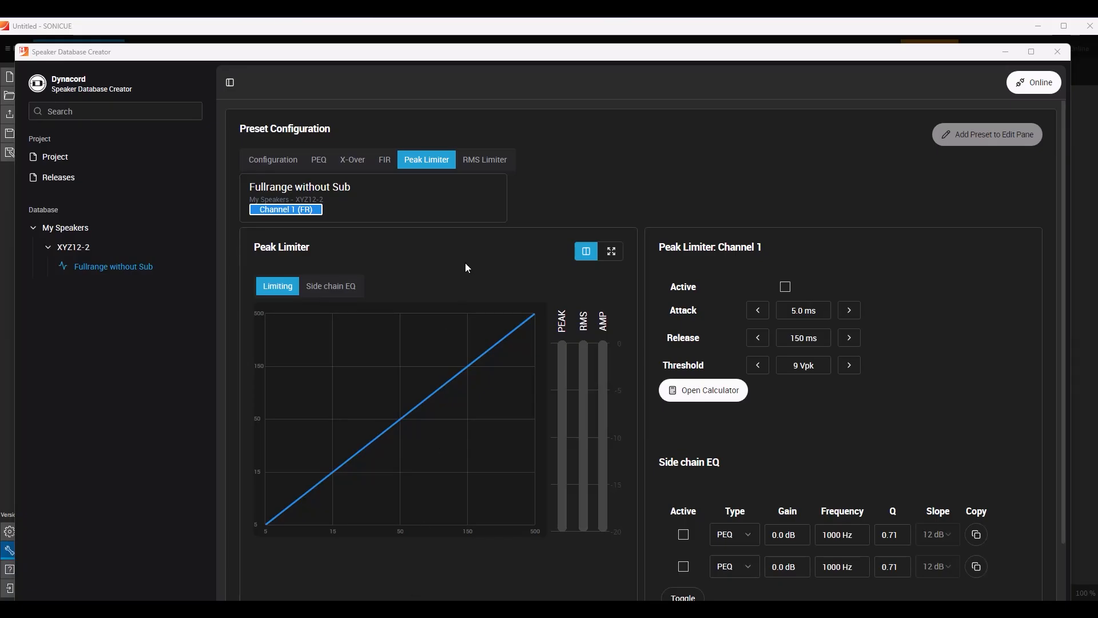
left_click(328, 294)
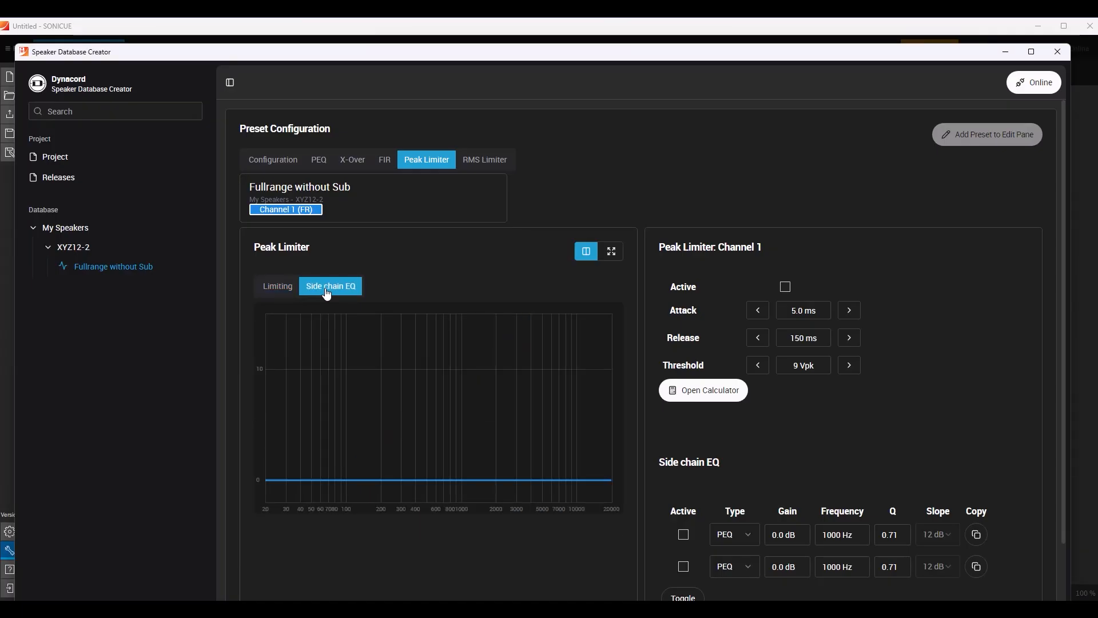
left_click(278, 292)
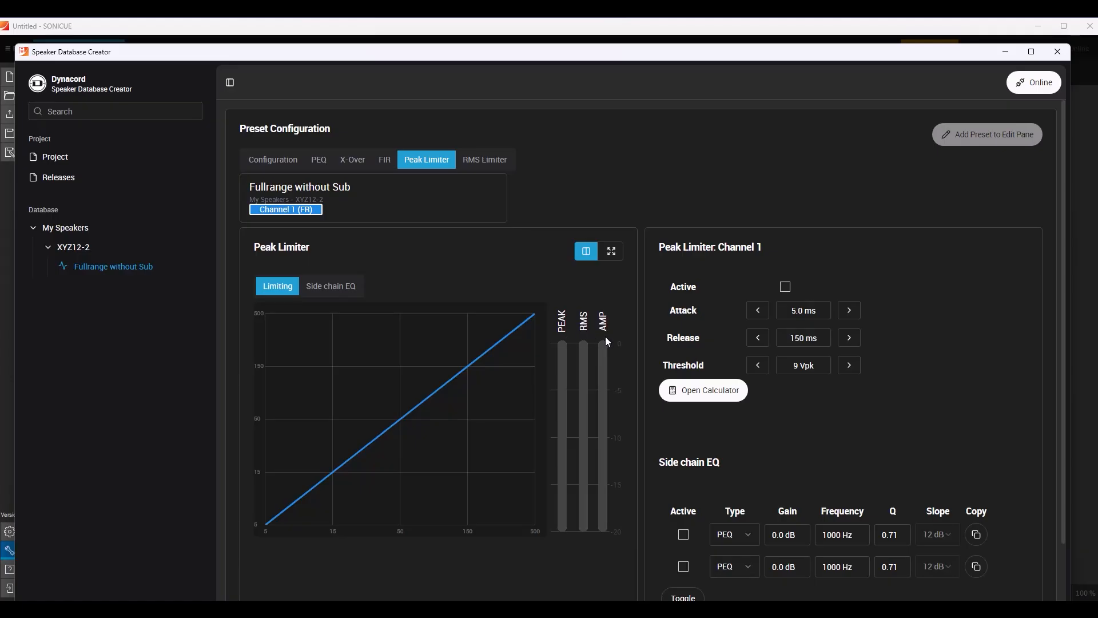
left_click(722, 393)
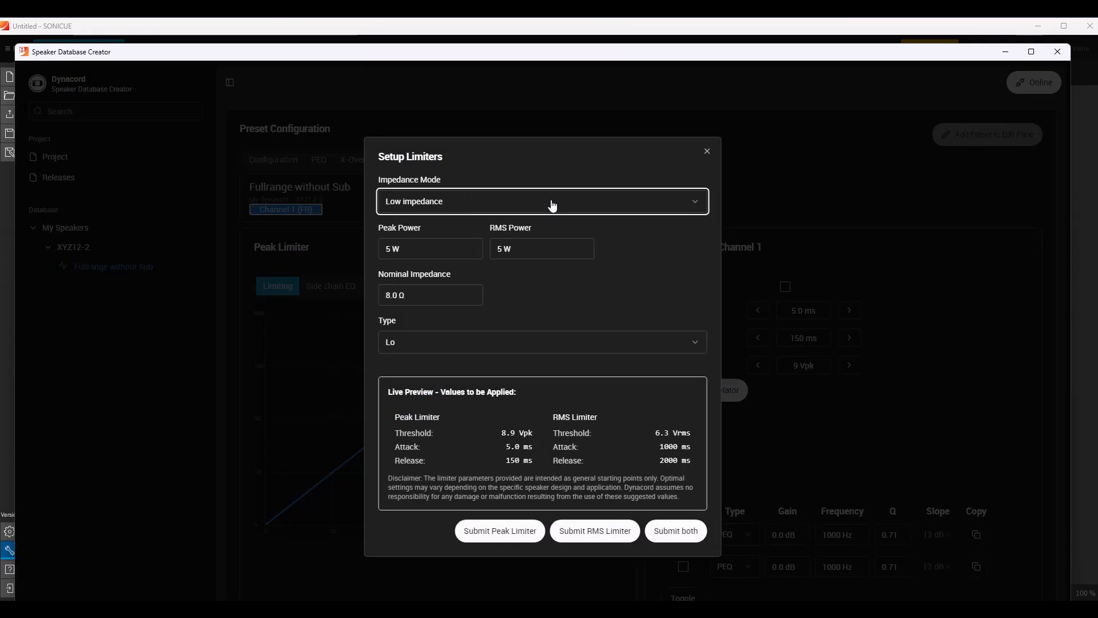
left_click(694, 207)
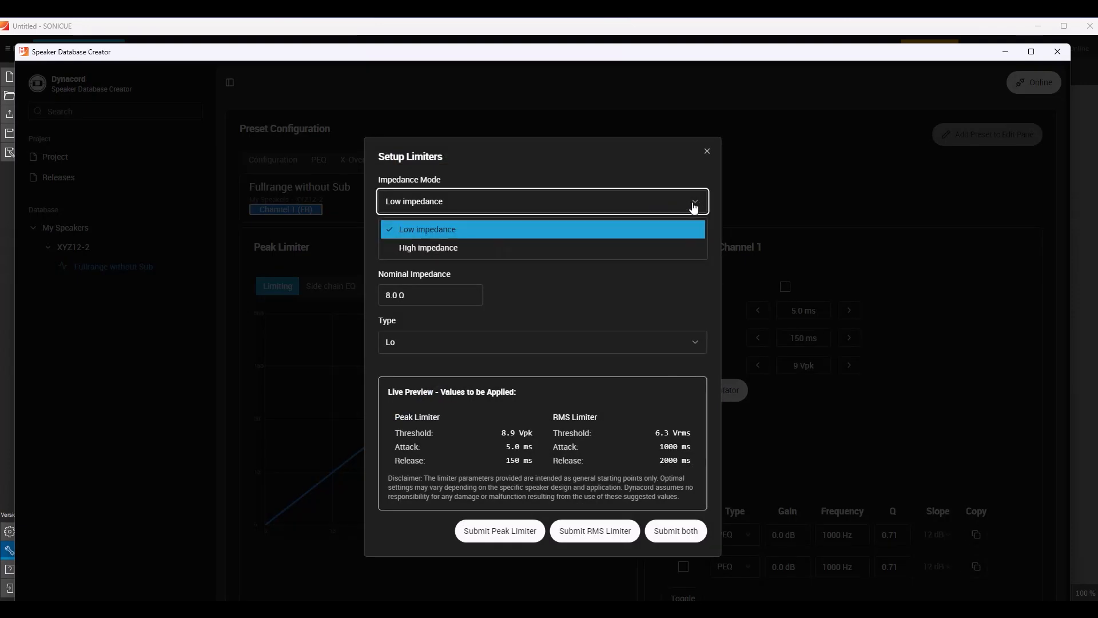
left_click(448, 231)
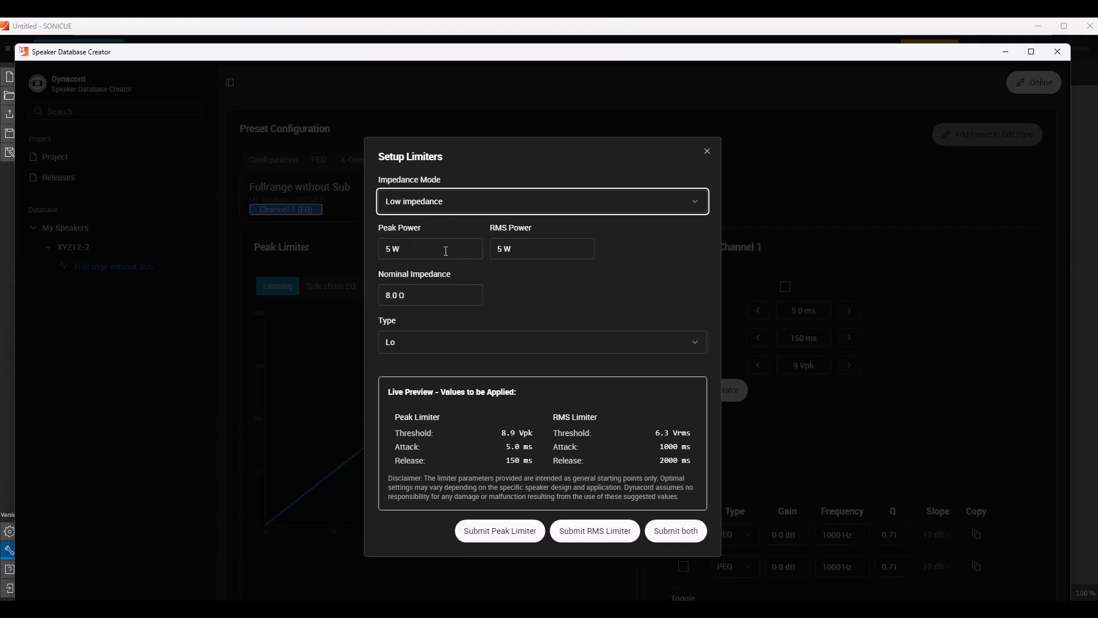
Calculate the limiters with 300 W RMS power, 1200 W peak power and type Lo, and apply the values to both limiters.
left_click(525, 250)
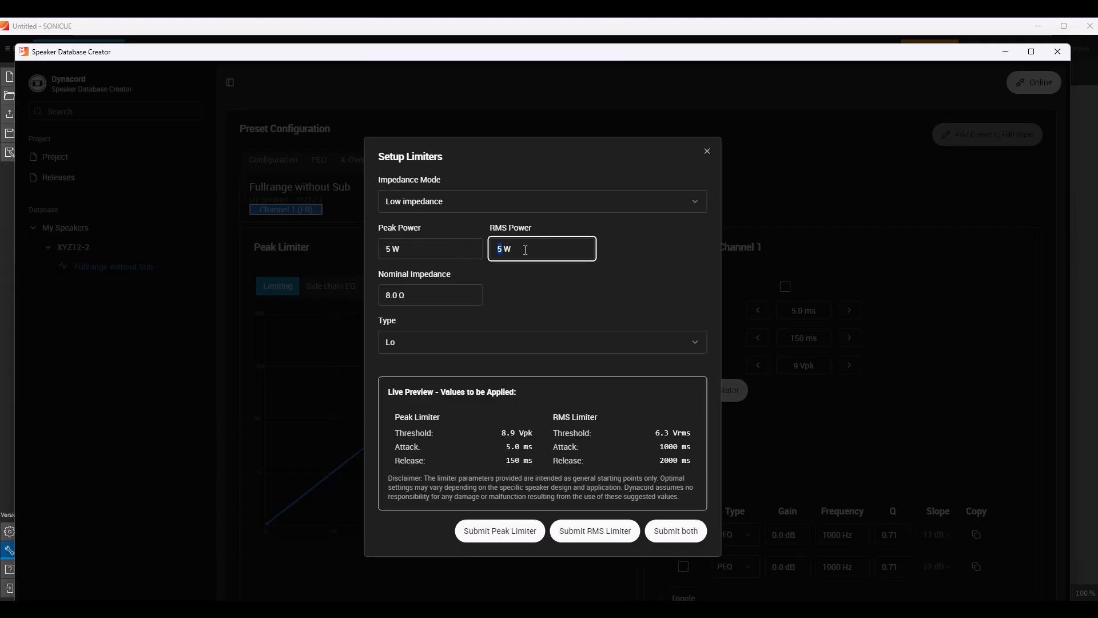
type("300")
left_click(401, 250)
type("1200")
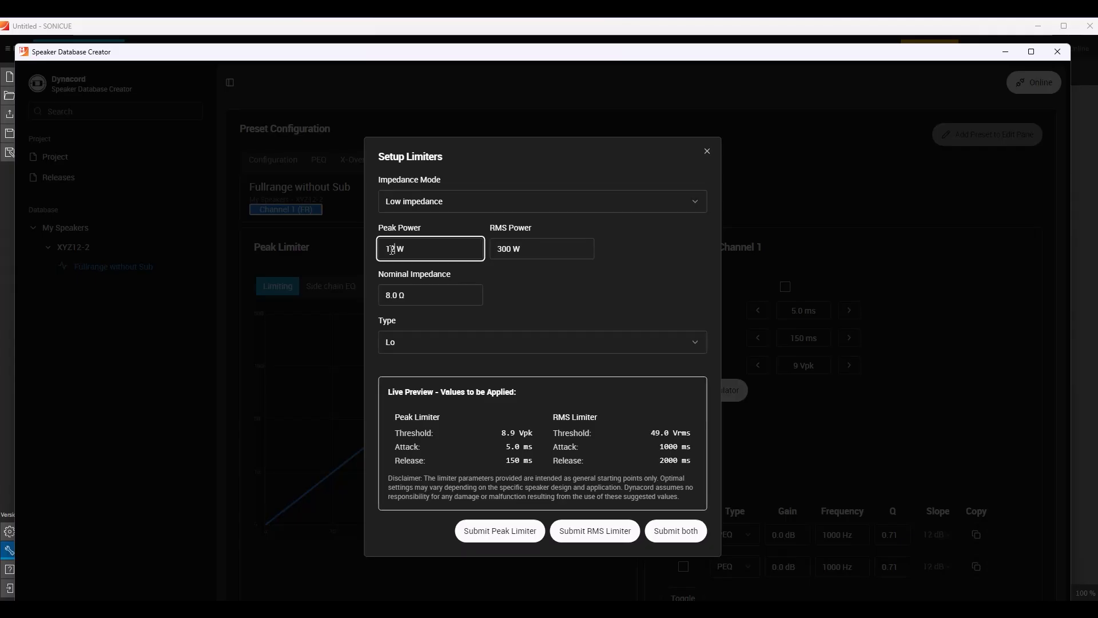
left_click(695, 343)
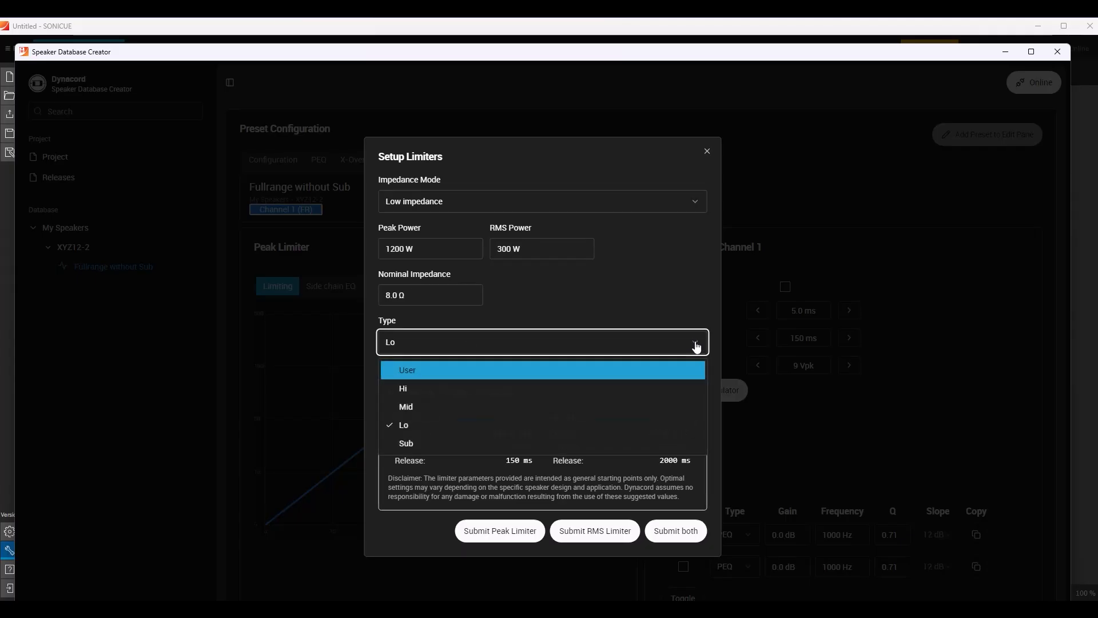
left_click(407, 421)
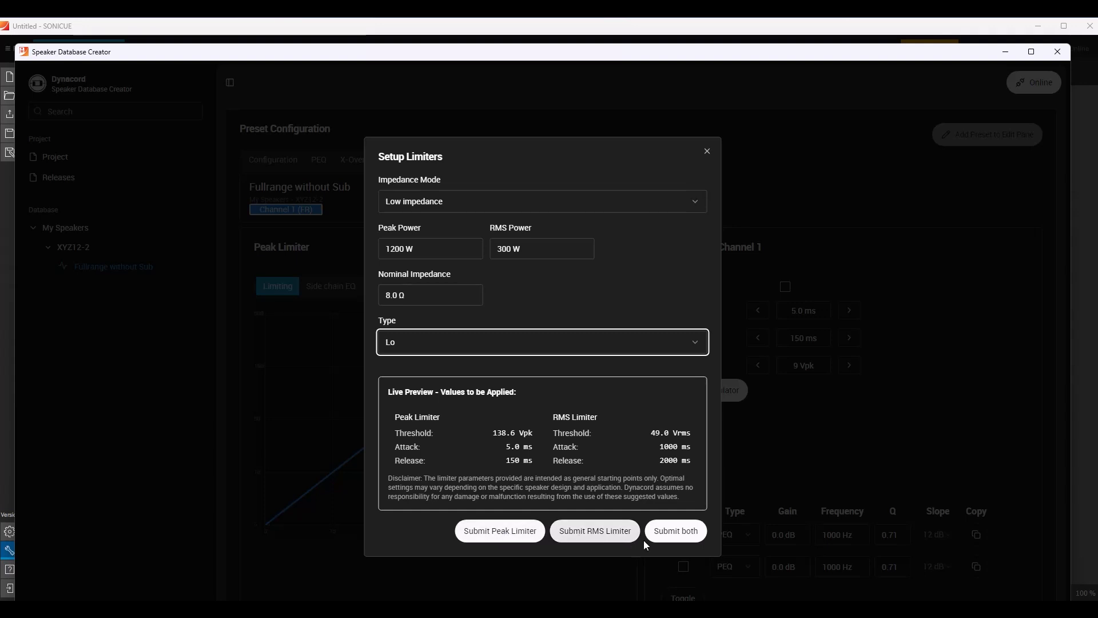
left_click(675, 531)
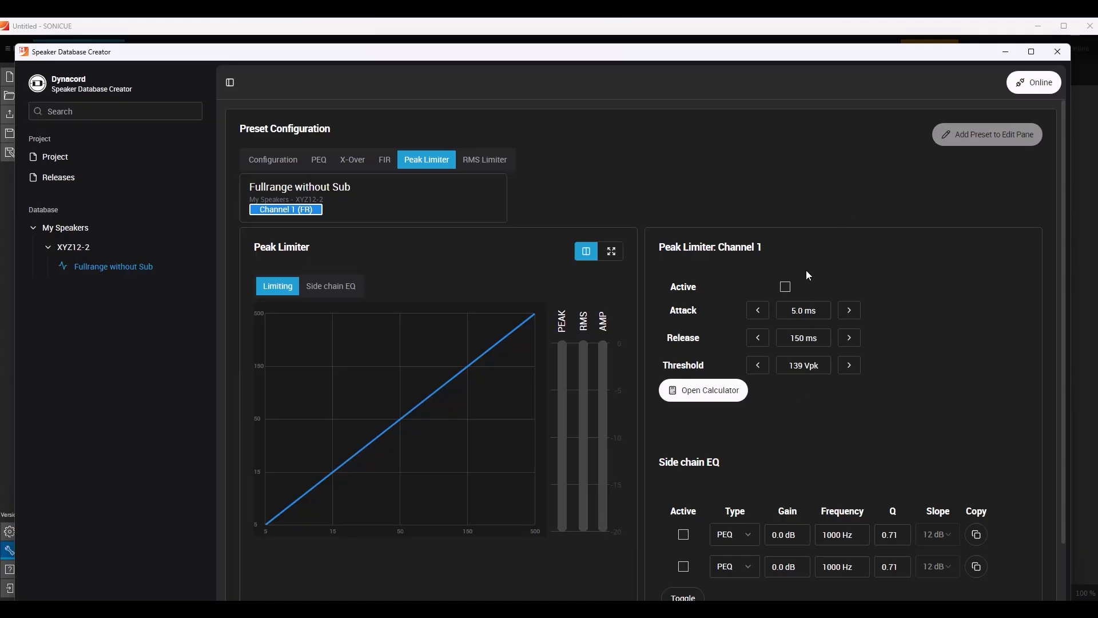
Activate both the peak limiter and the RMS limiter for Channel 1.
left_click(786, 288)
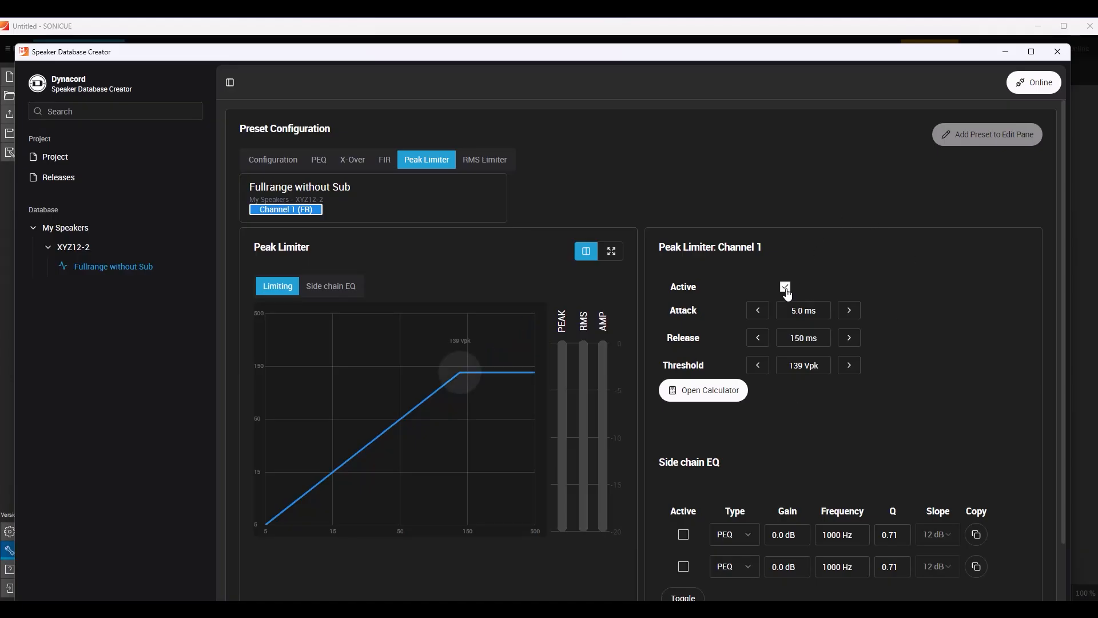
left_click(487, 160)
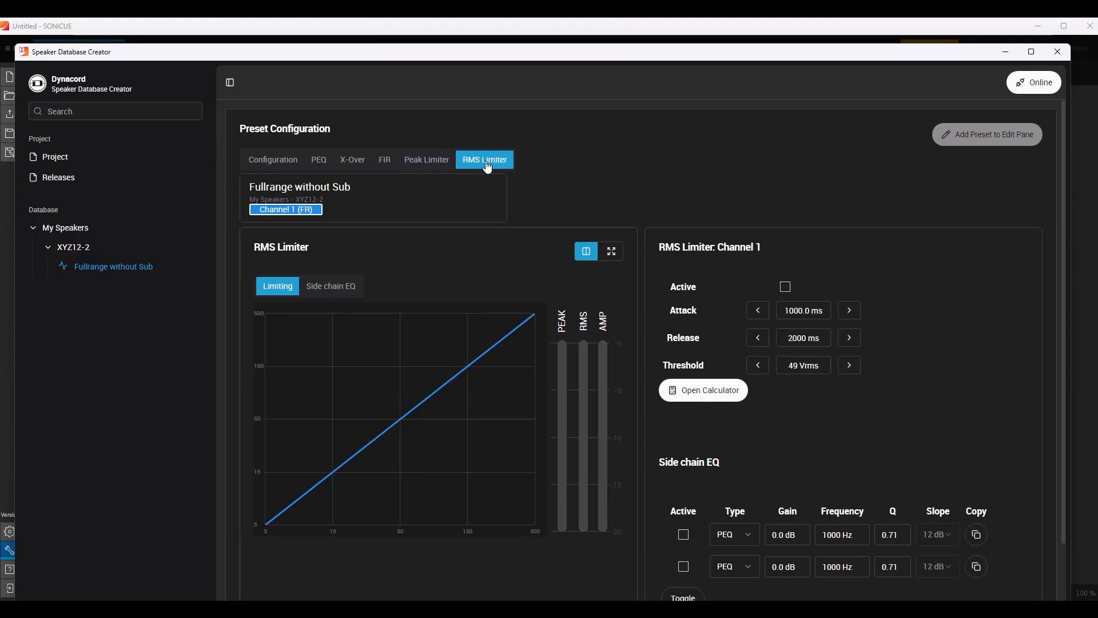
left_click(787, 290)
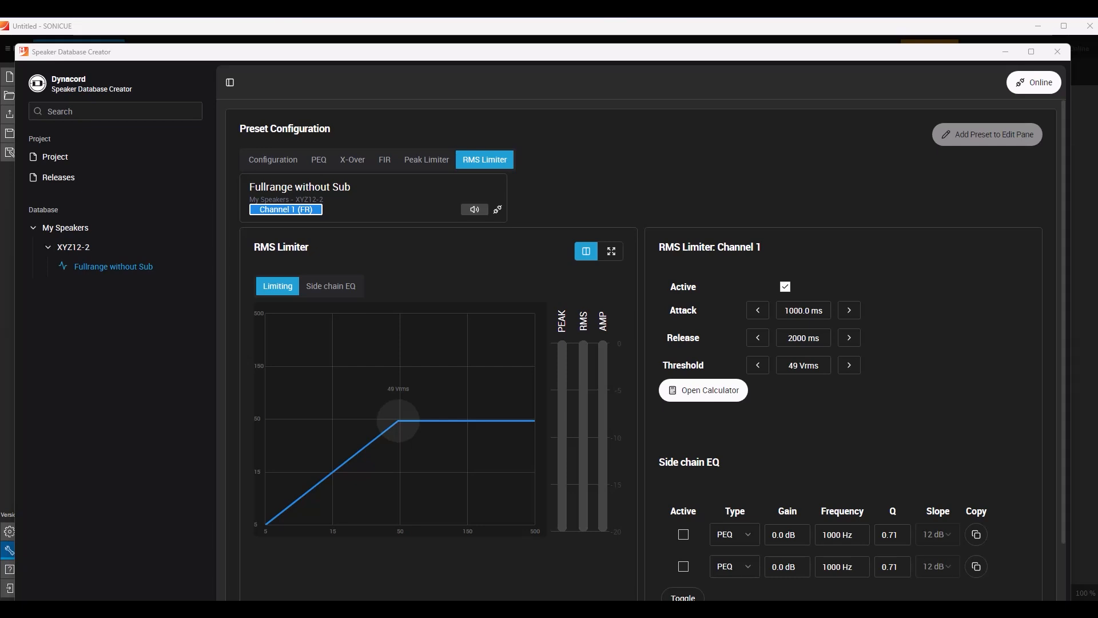
Assign the preset to amplifier output IPX_0ad01c (SysTest-IPX-5) Channel 1 with Analog 1 as input, and go online with the device.
left_click(273, 160)
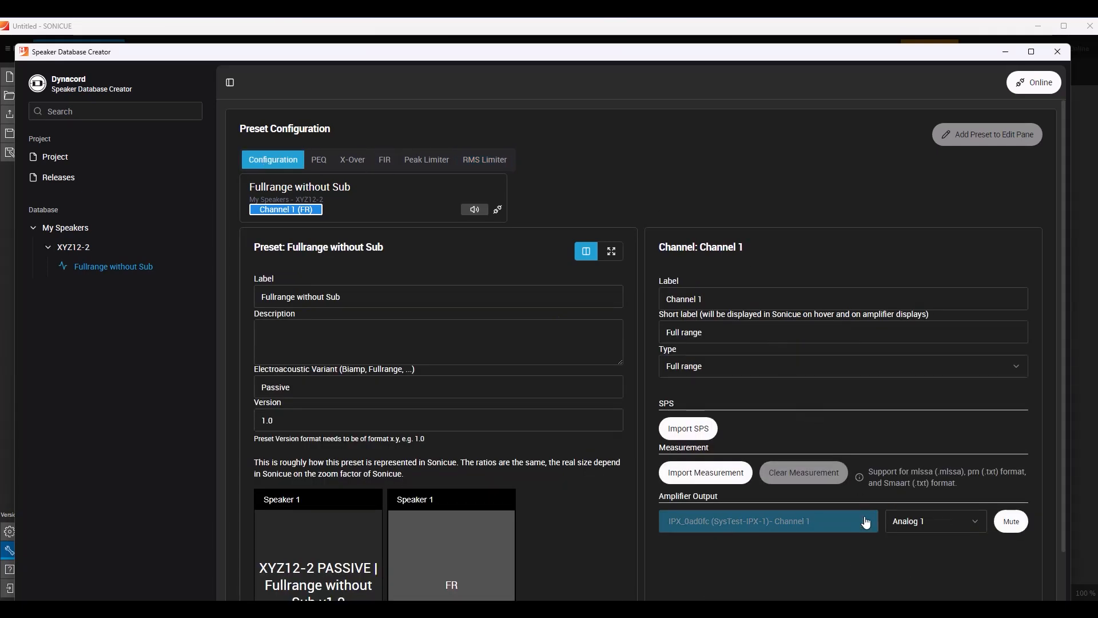
left_click(864, 522)
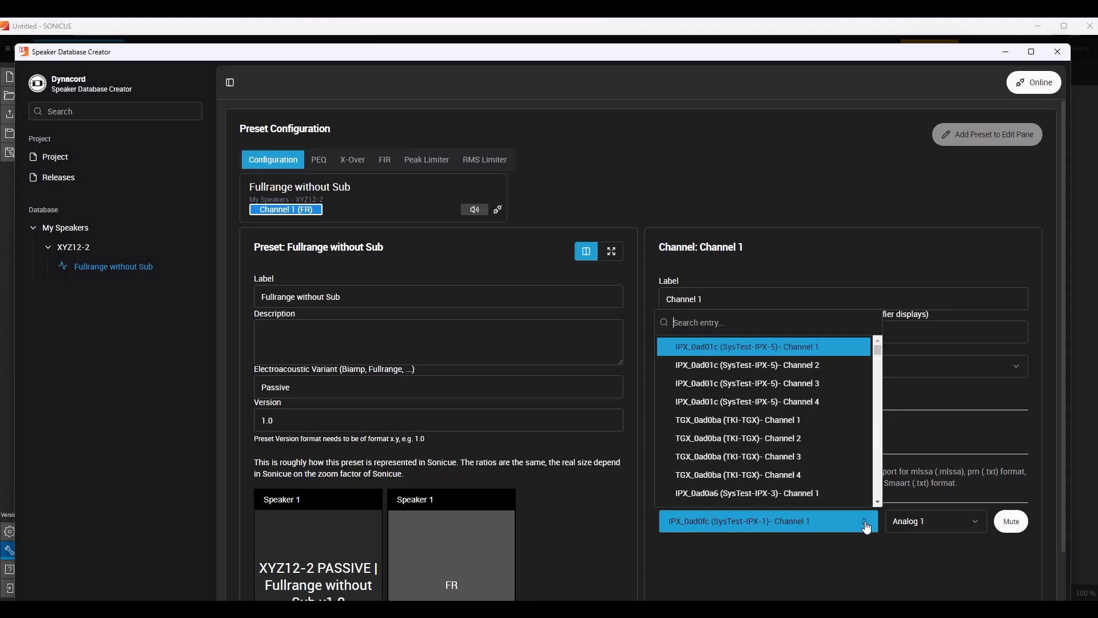
left_click(801, 348)
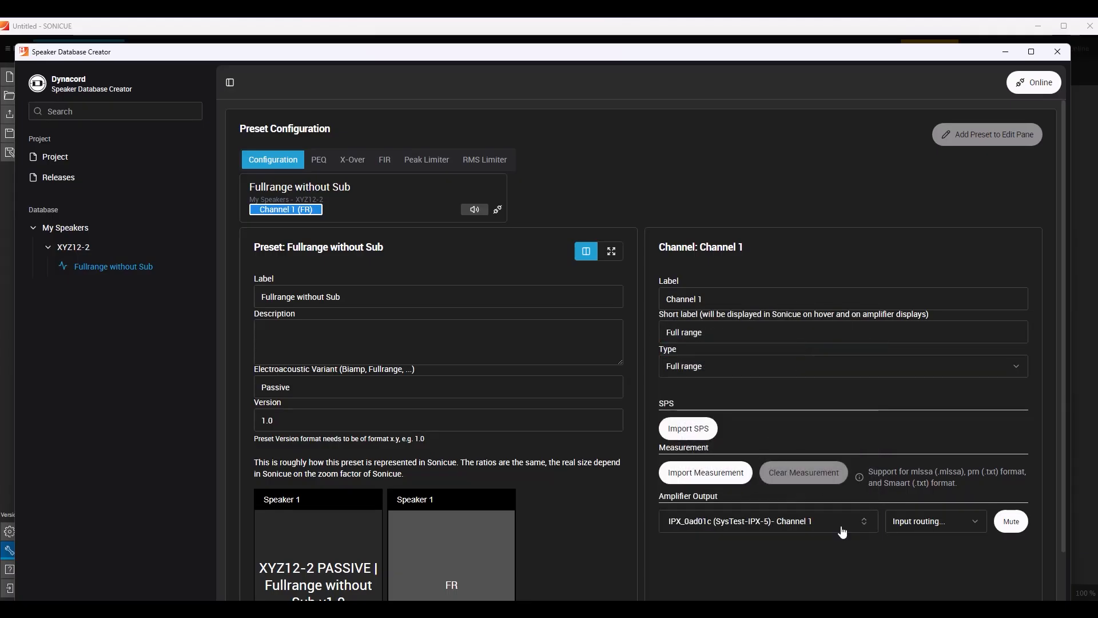
left_click(974, 525)
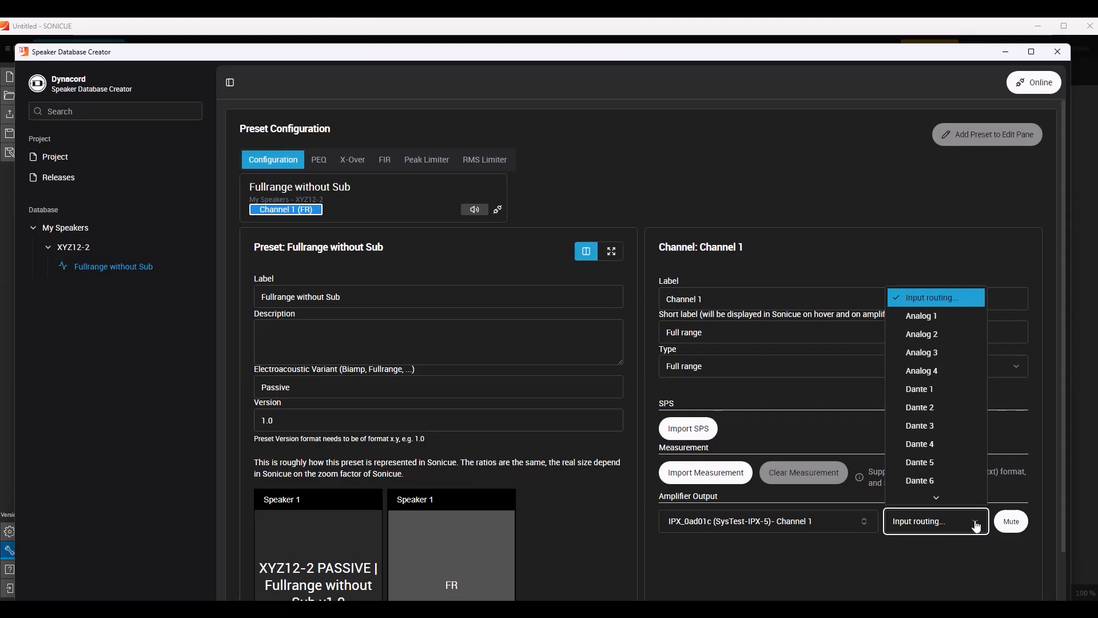
left_click(920, 316)
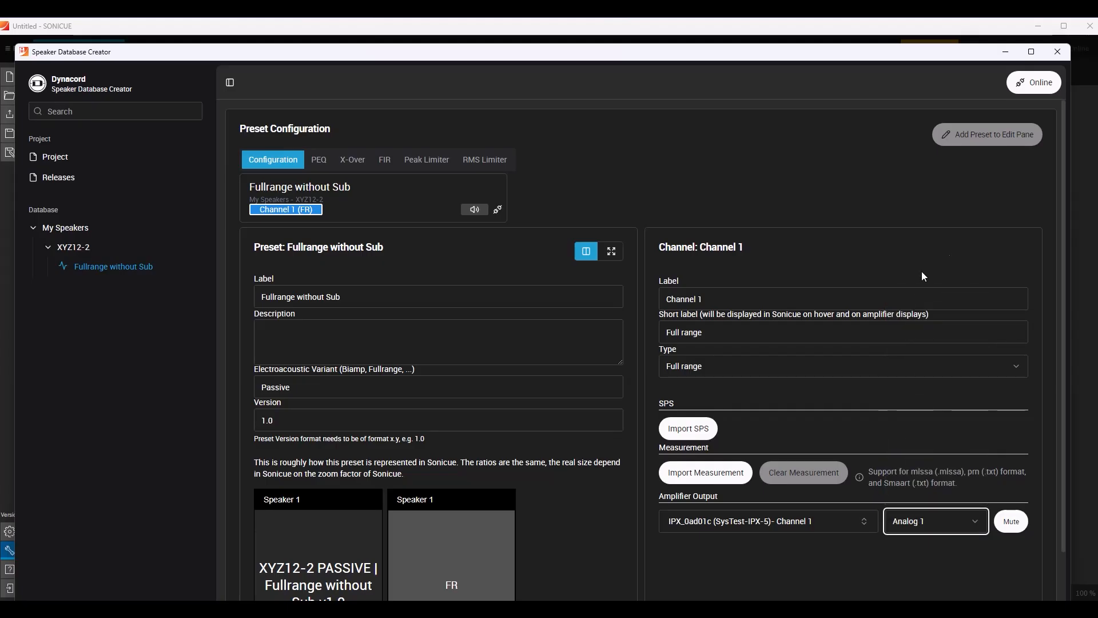
left_click(1027, 85)
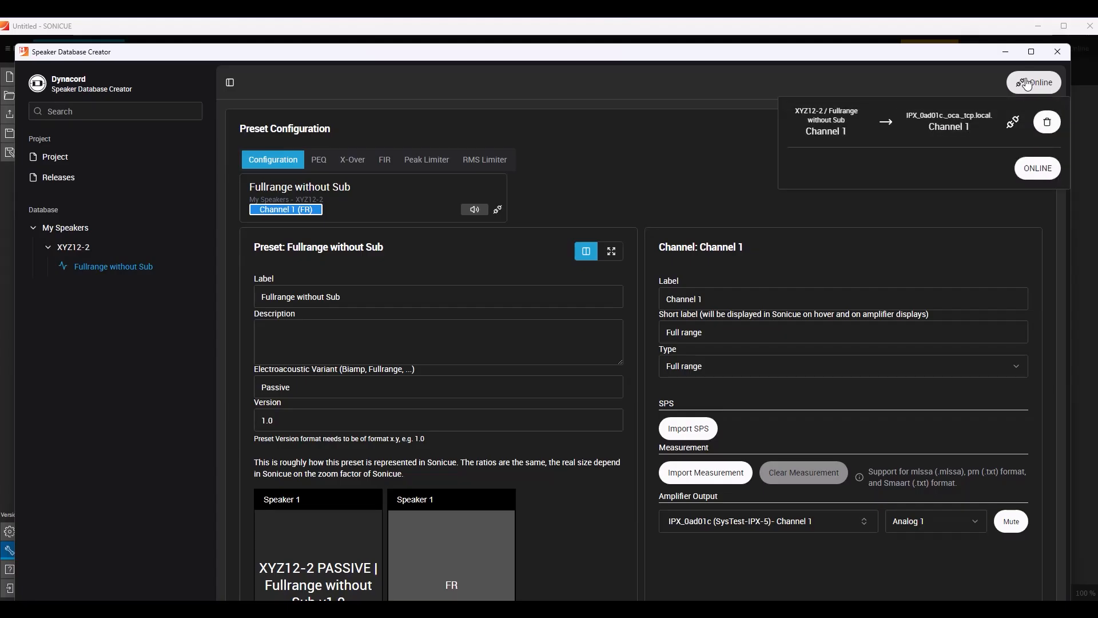
left_click(1037, 168)
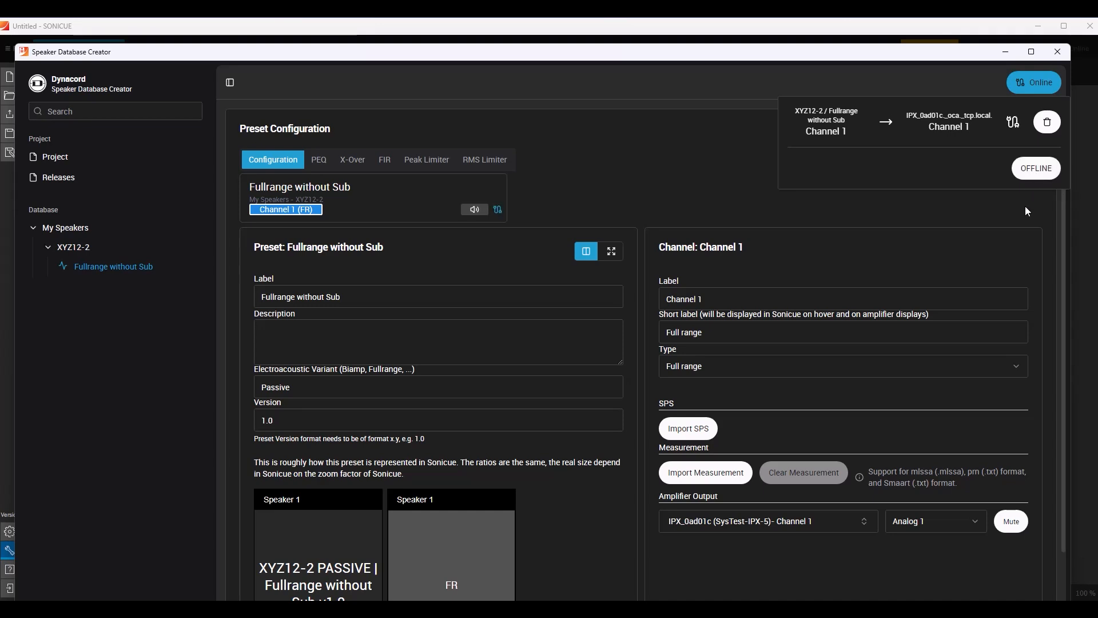
Mute and unmute the assigned amplifier output, and return to the Channel 1 EQ settings.
left_click(1014, 523)
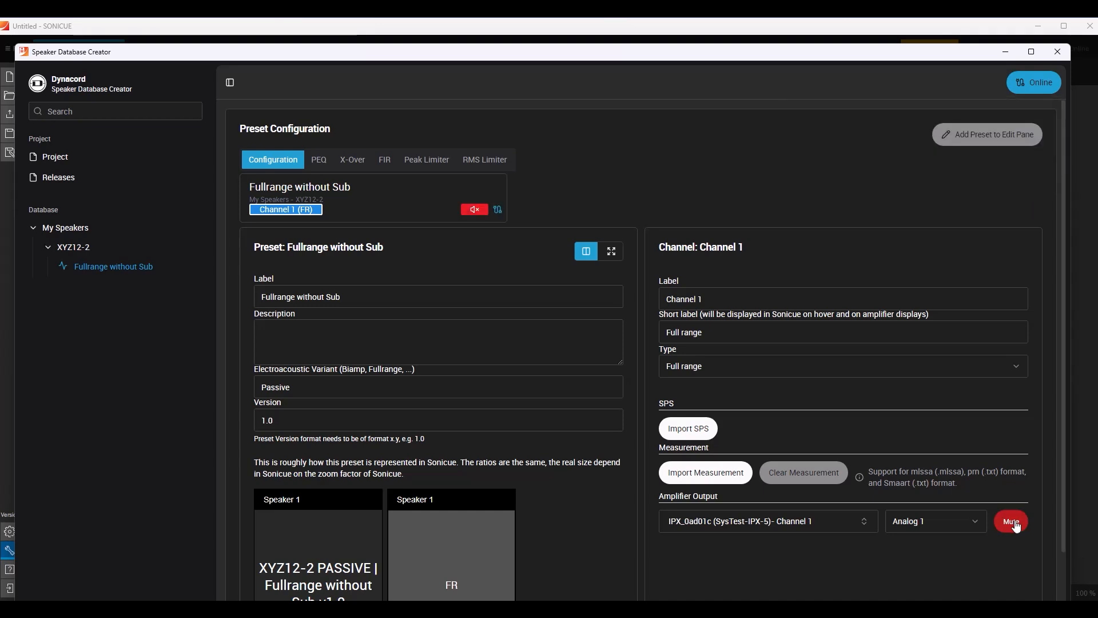
left_click(1013, 523)
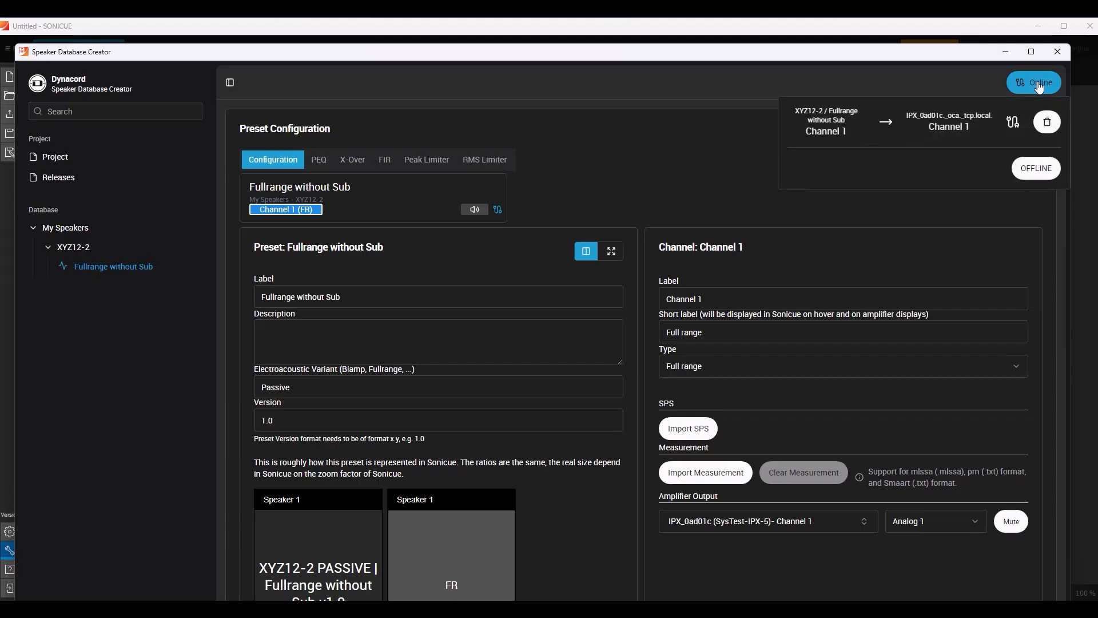
left_click(319, 160)
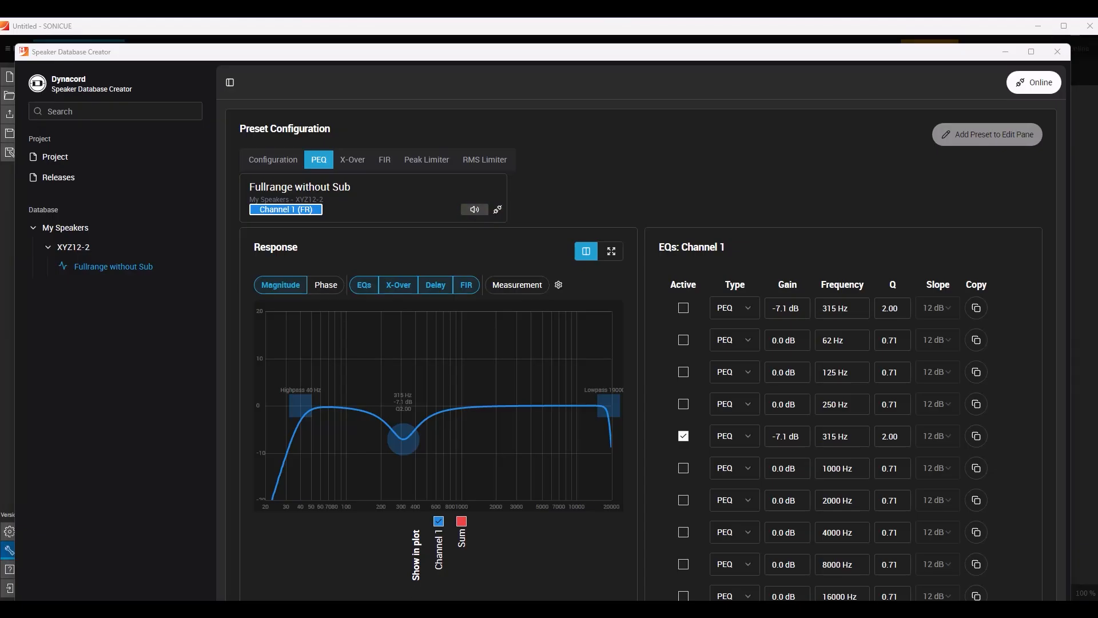
Name the project My Speakers and enter First trial as its description.
left_click(57, 167)
left_click(318, 230)
key("BackSpace")
key("BackSpace")
key("BackSpace")
key("BackSpace")
key("BackSpace")
key("BackSpace")
key("BackSpace")
key("BackSpace")
key("BackSpace")
key("BackSpace")
key("BackSpace")
key("BackSpace")
key("BackSpace")
key("BackSpace")
key("BackSpace")
key("BackSpace")
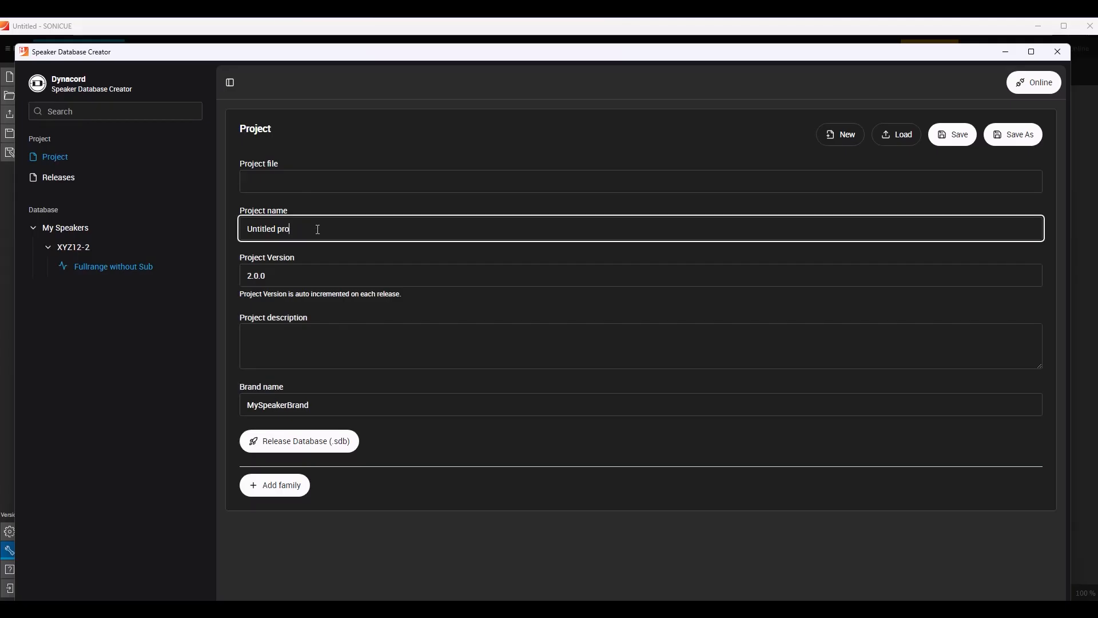
type("My Speakers")
left_click(269, 331)
type("First trial")
left_click(295, 380)
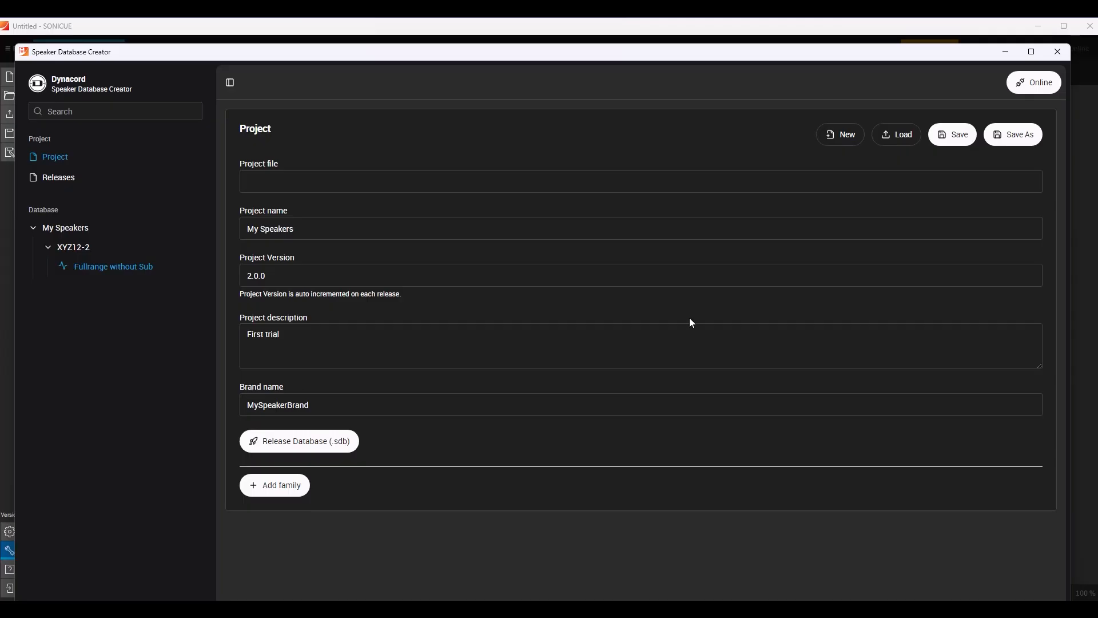
Save the project as My Speakers in the SNC_projects folder and release it as an .sdb speaker database.
left_click(1012, 136)
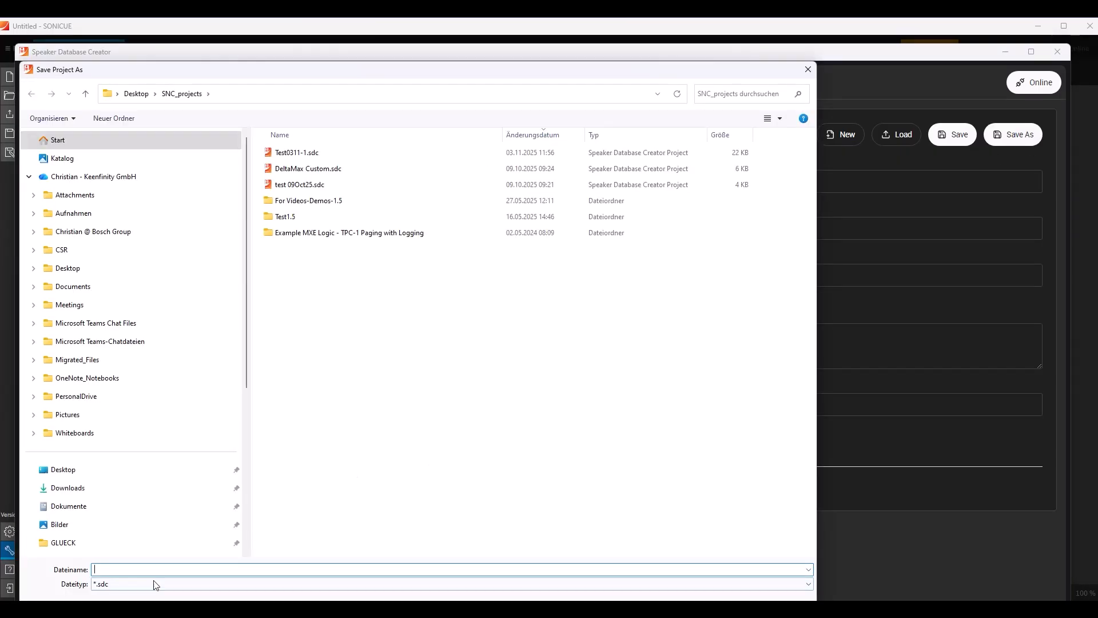
type("My Speakers")
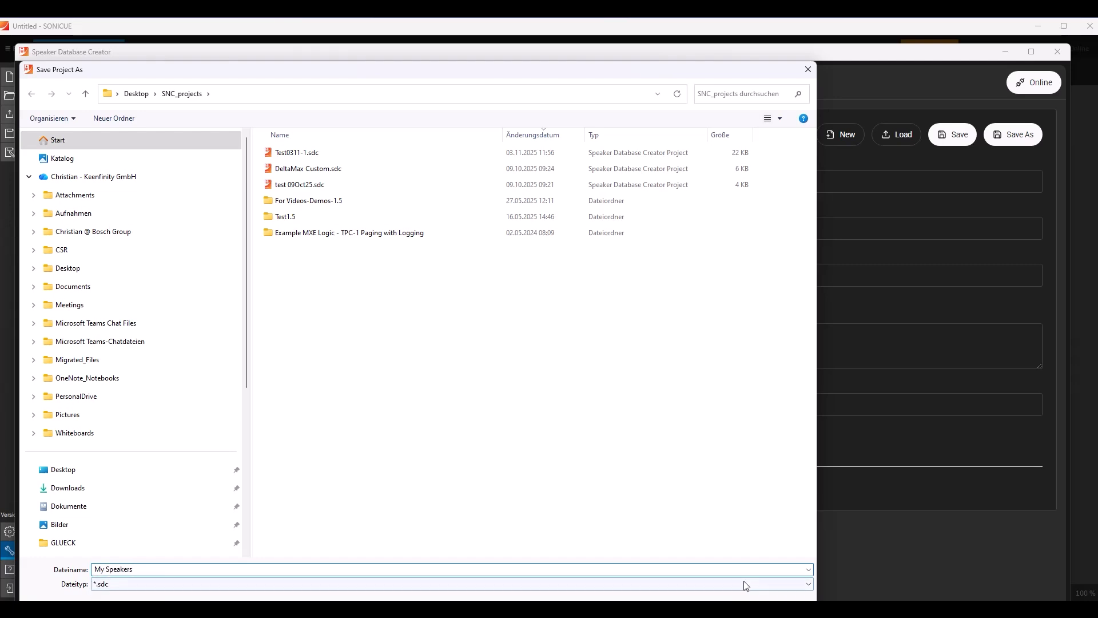
key("Return")
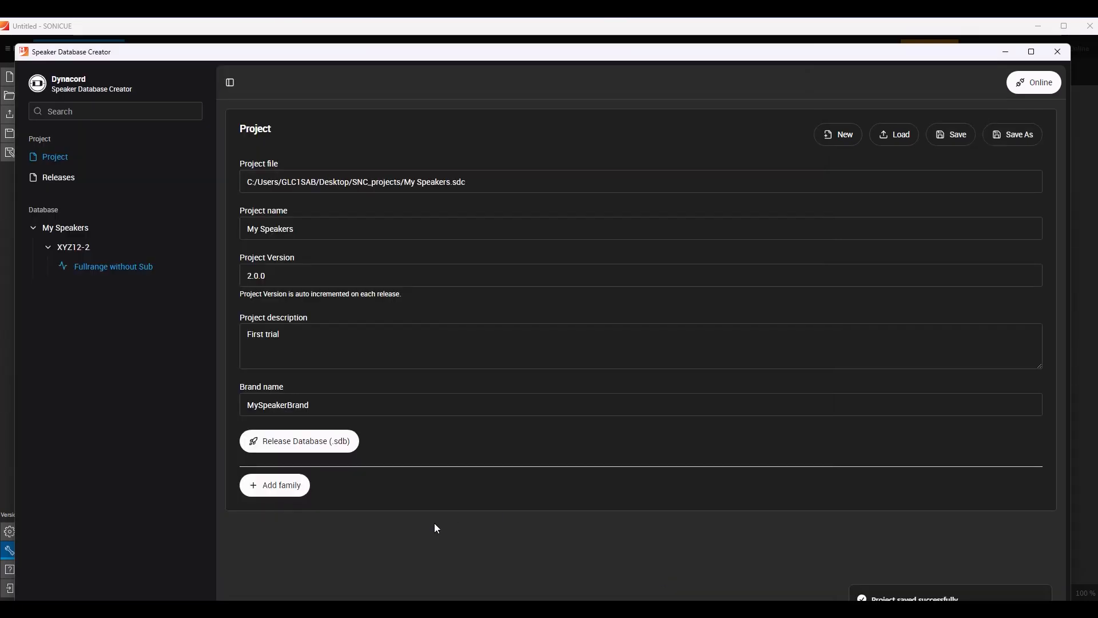
left_click(292, 446)
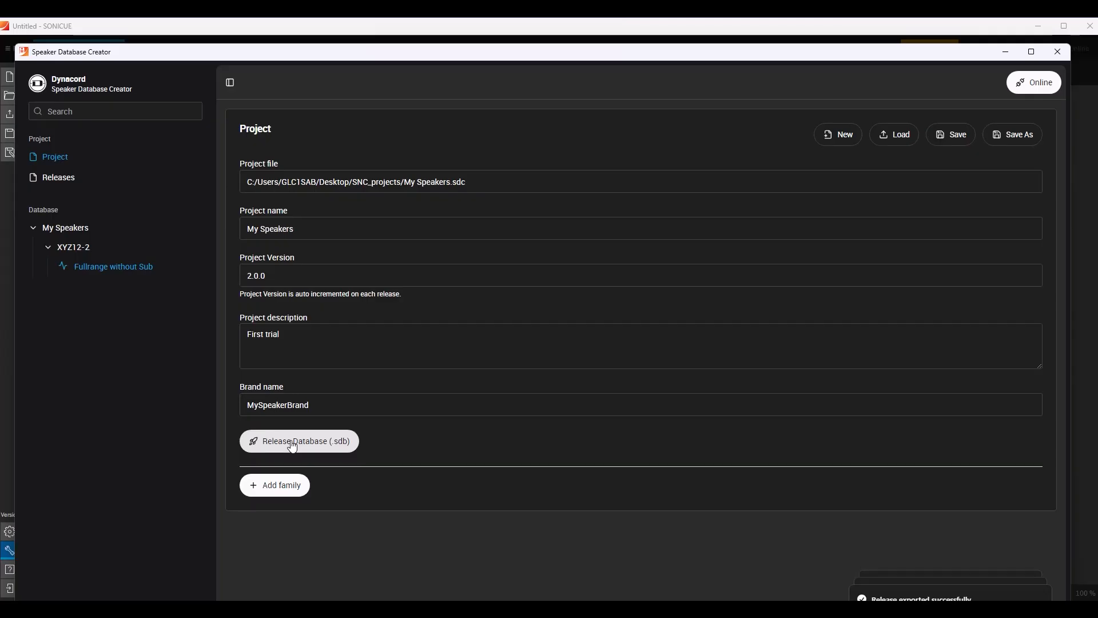
Switch to SONICUE and install the speaker database MySpeakerBrand-2.0.0.sdb from the SNC_projects folder.
left_click(1005, 51)
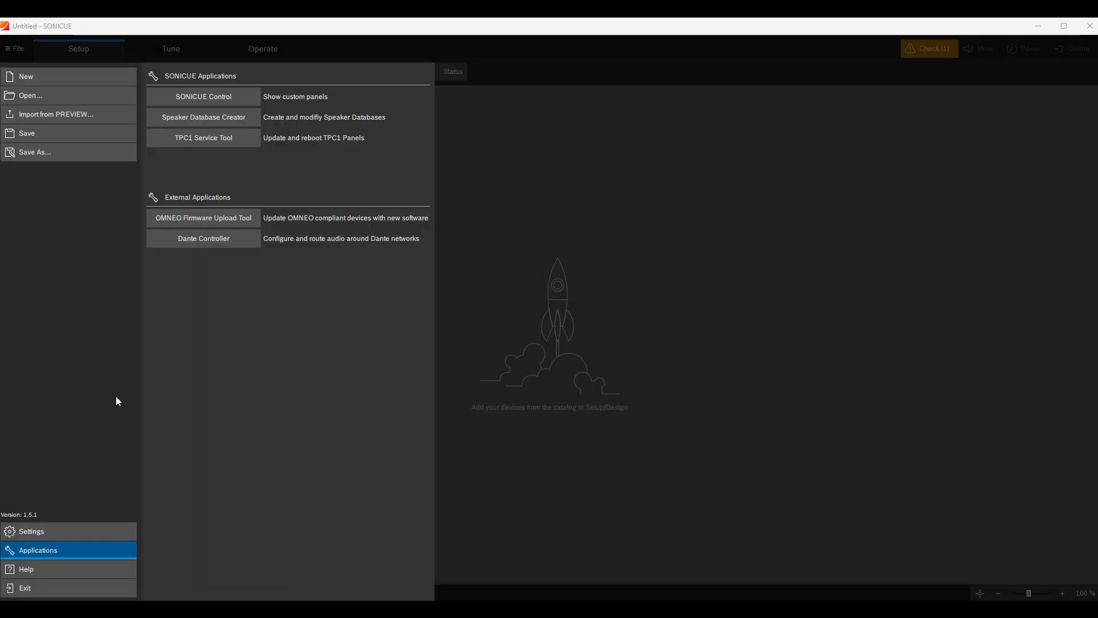
left_click(24, 532)
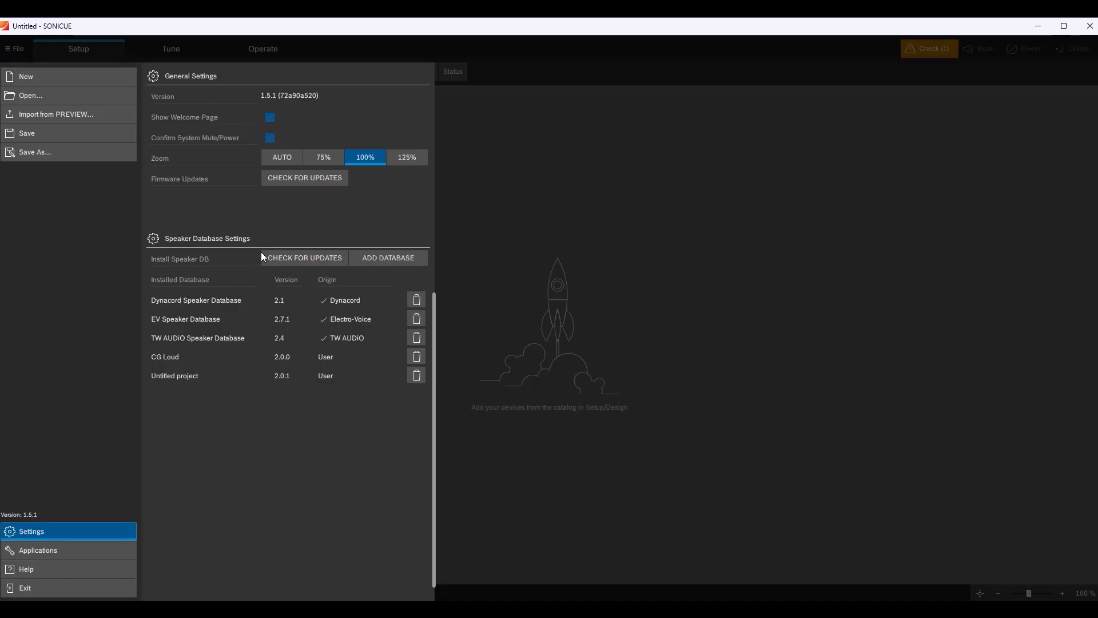
left_click(398, 259)
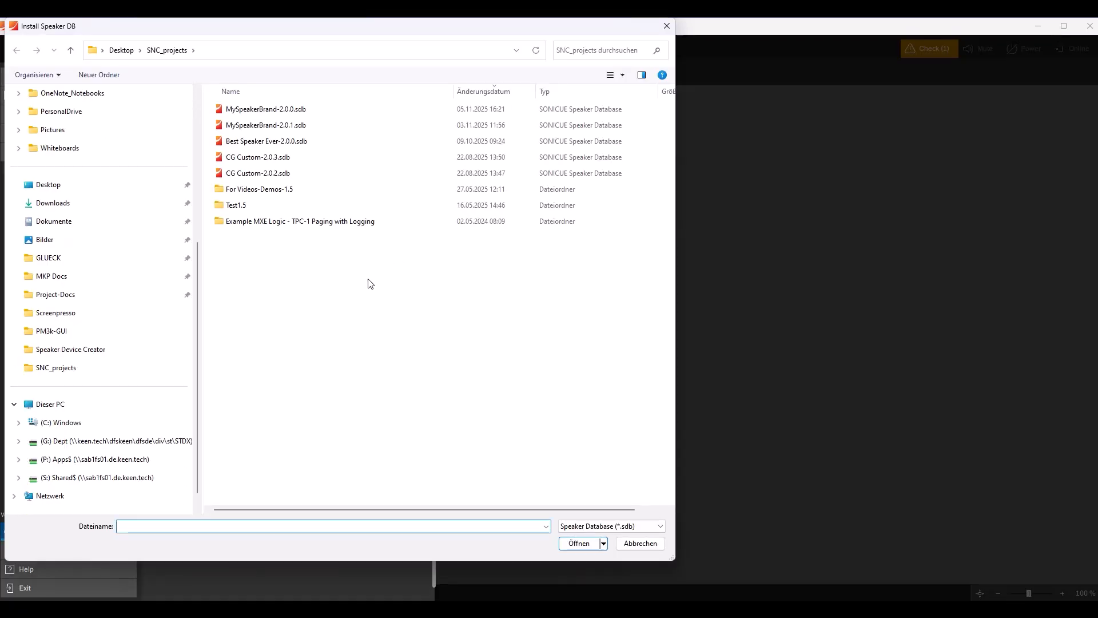
left_click(281, 112)
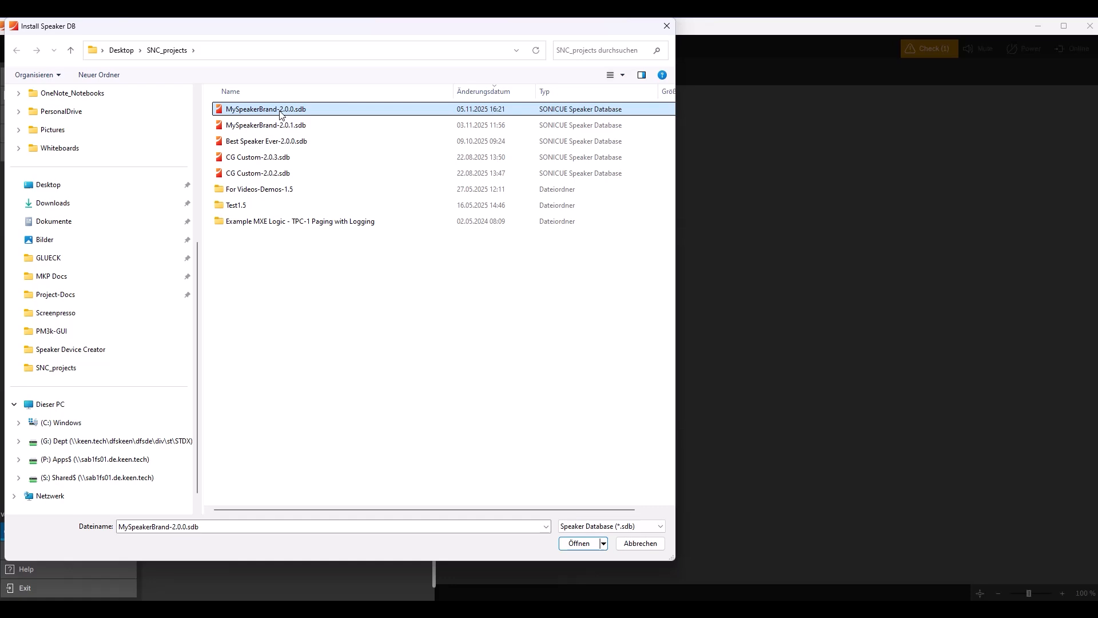
left_click(579, 544)
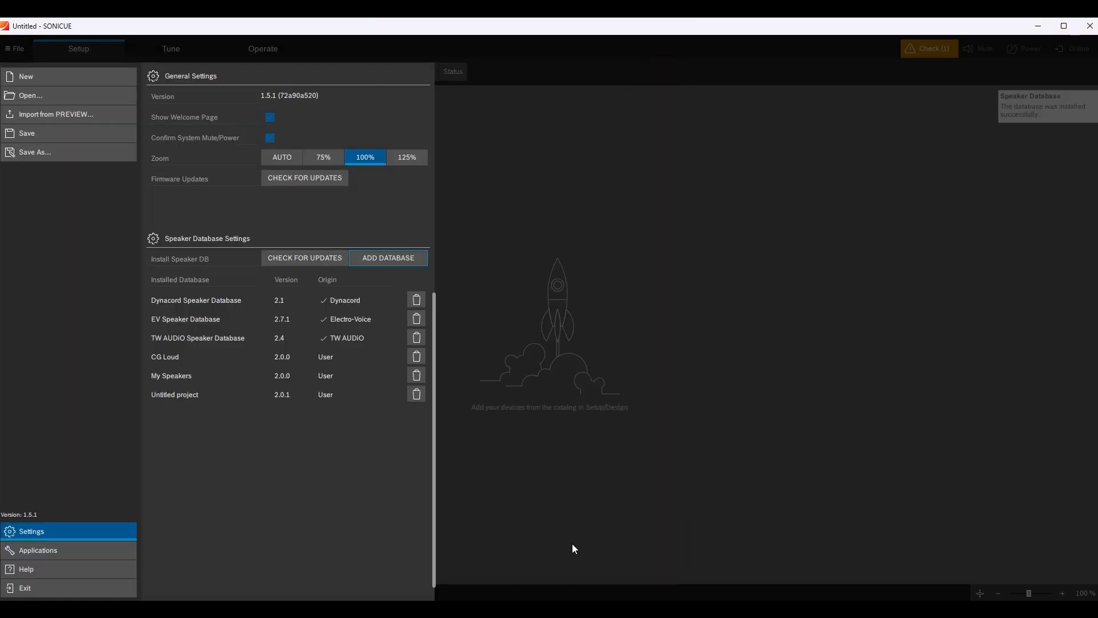
left_click(572, 544)
Place the MySpeakerBrand XYZ12-2 speaker with the preset PASSIVE | Fullrange without Sub v1.0 from the My Speakers family in the design.
left_click(60, 219)
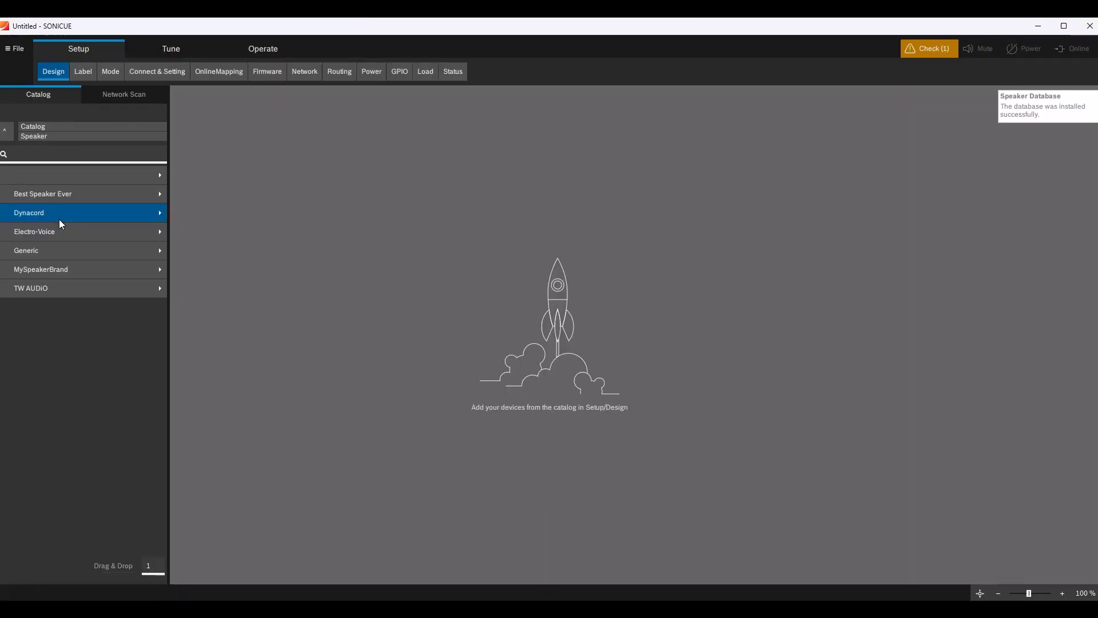
left_click(55, 269)
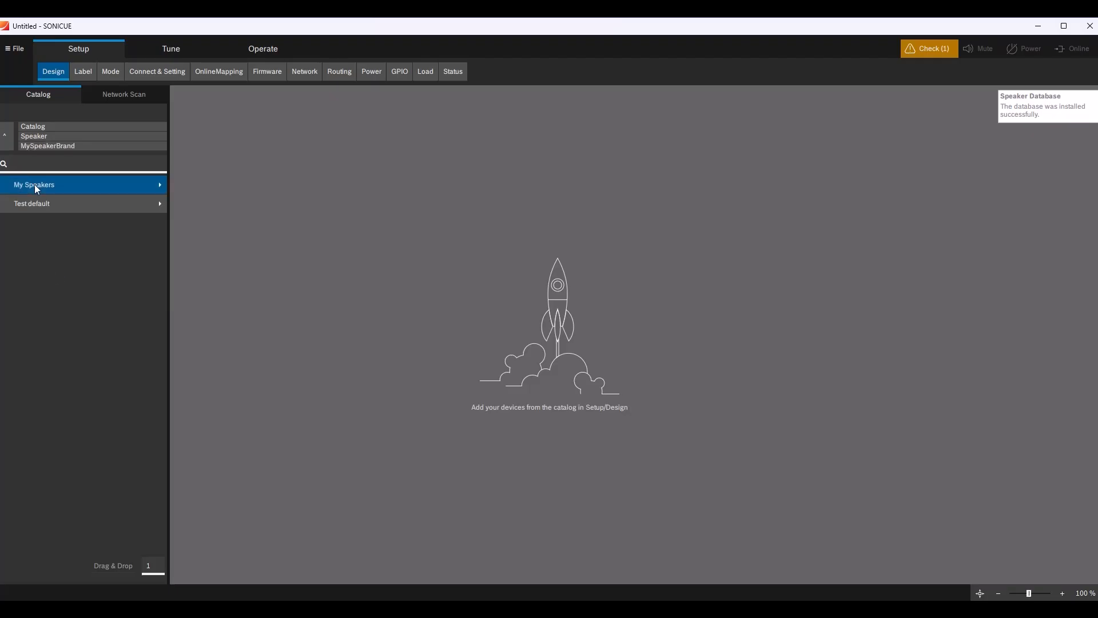
left_click(34, 185)
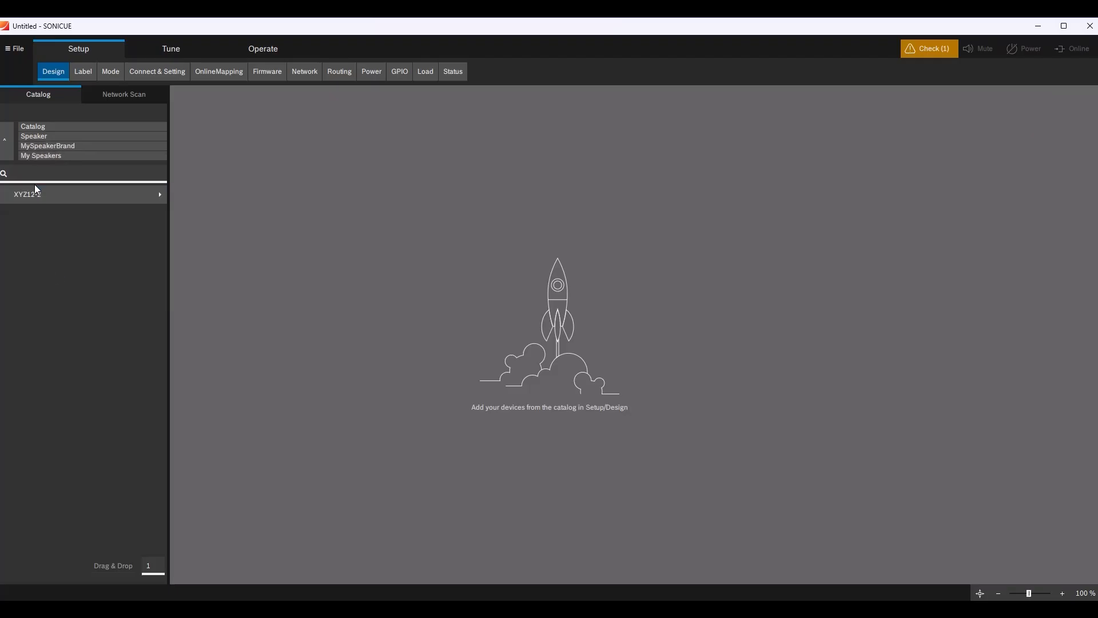
left_click(34, 194)
left_click_drag(33, 206, 378, 280)
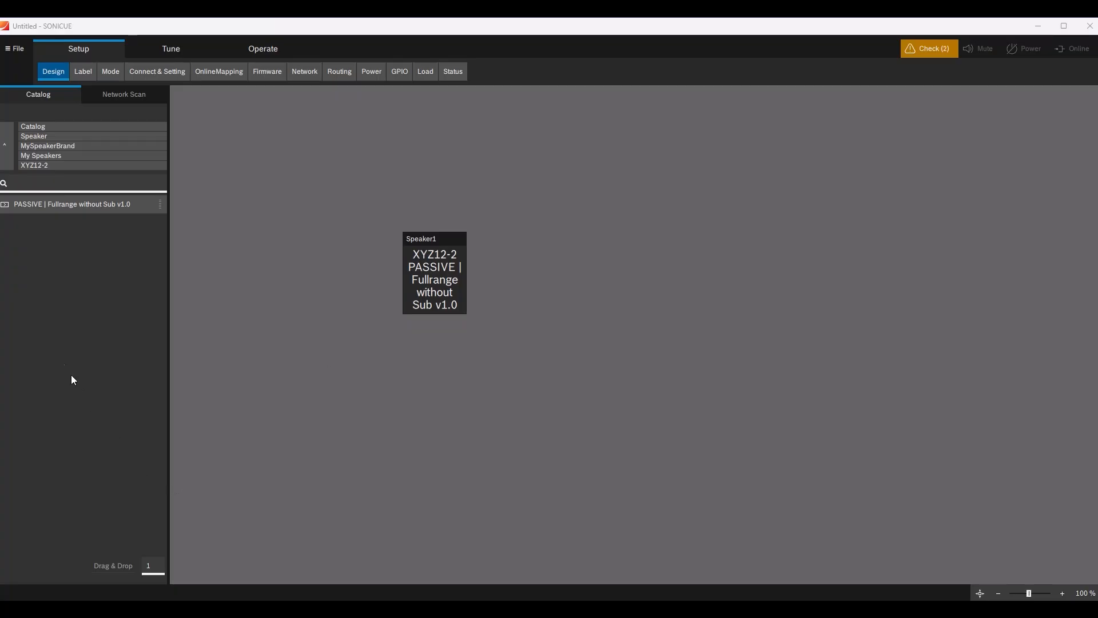
Add an IX60:4 amplifier below the speaker and connect its channel 1 to the speaker's FR input.
left_click(40, 127)
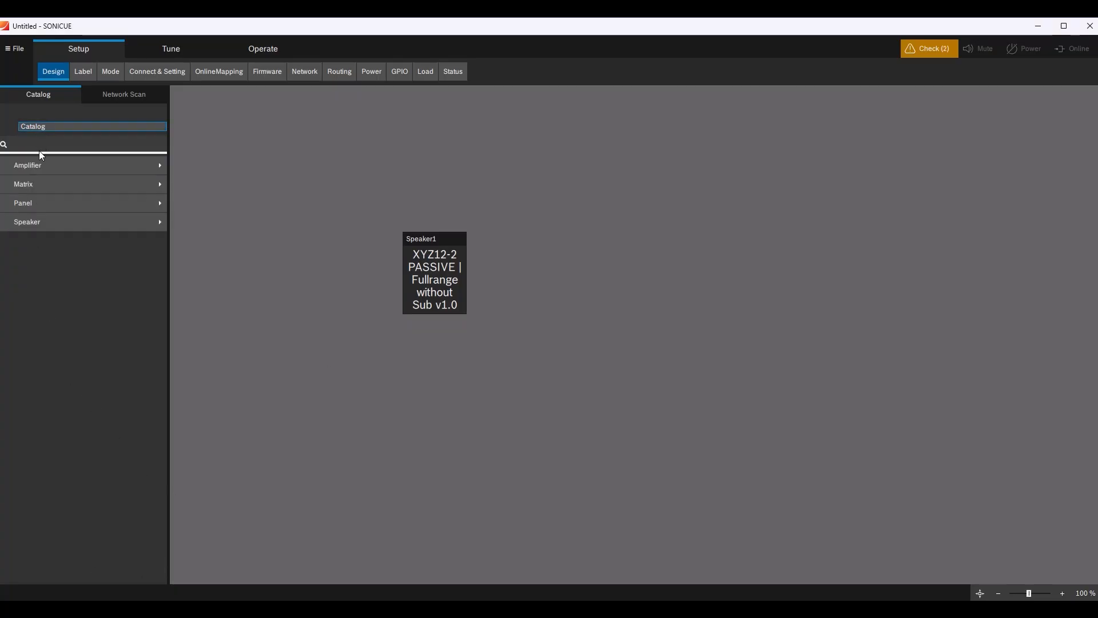
left_click(39, 166)
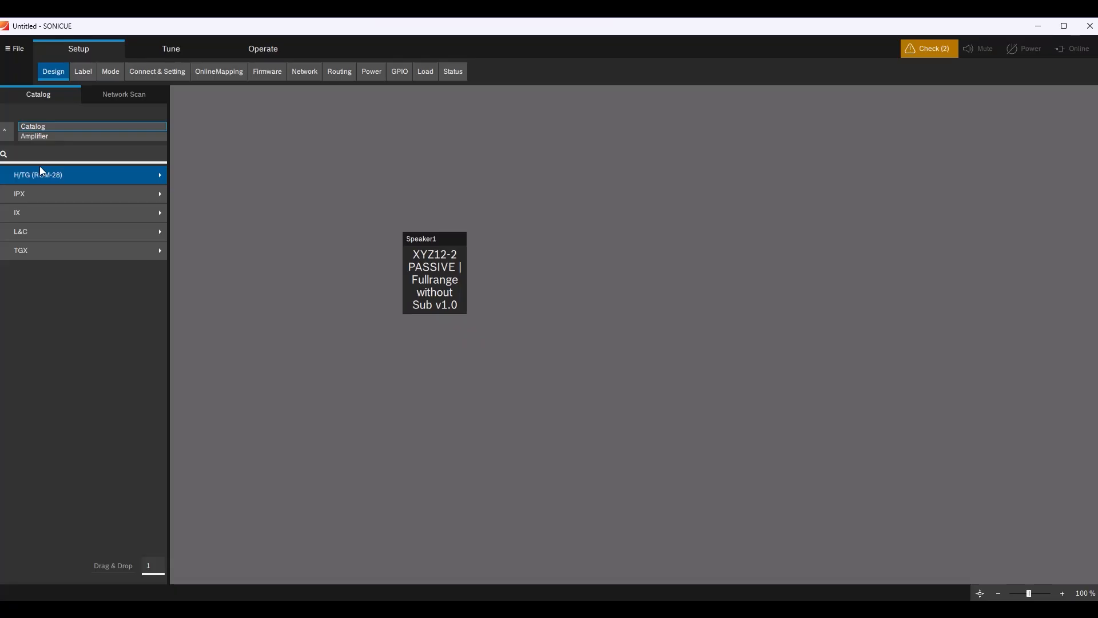
left_click(30, 218)
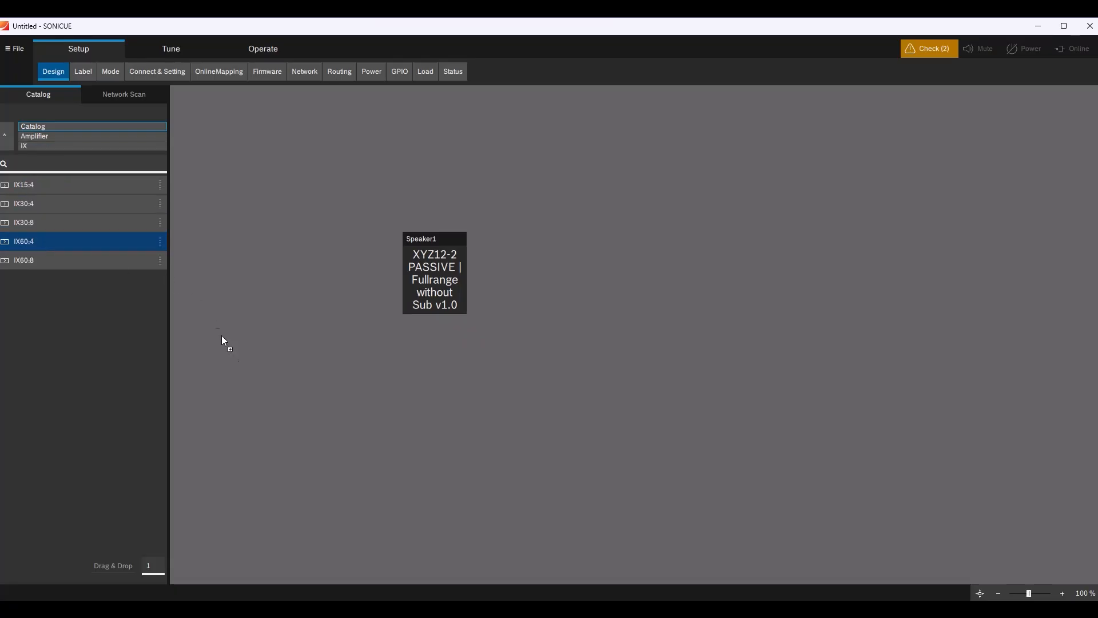
left_click_drag(334, 367, 334, 366)
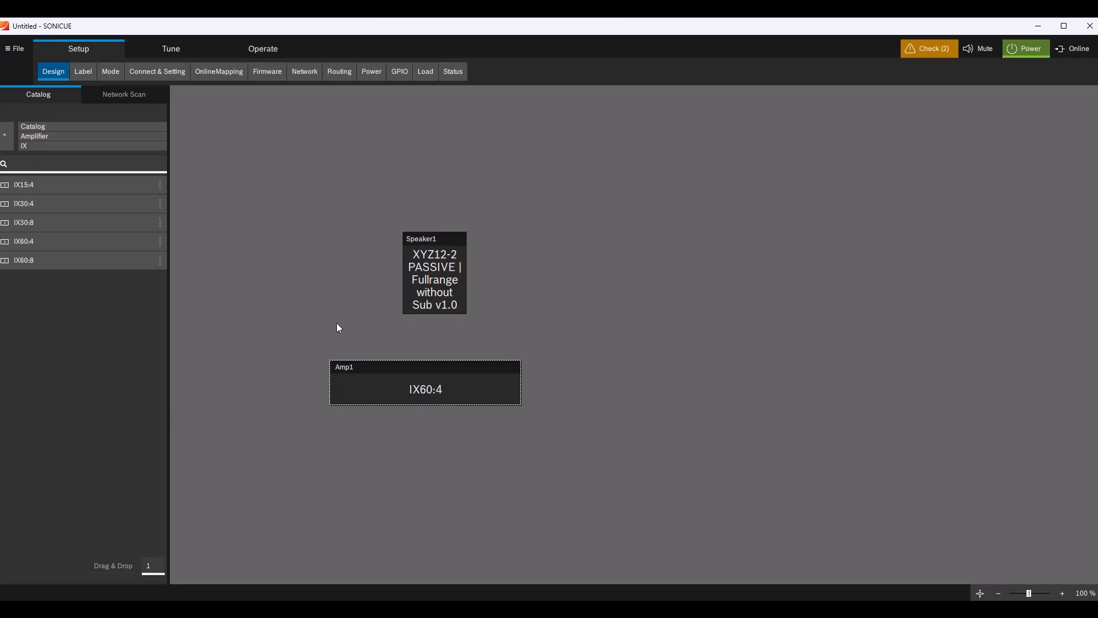
left_click(166, 76)
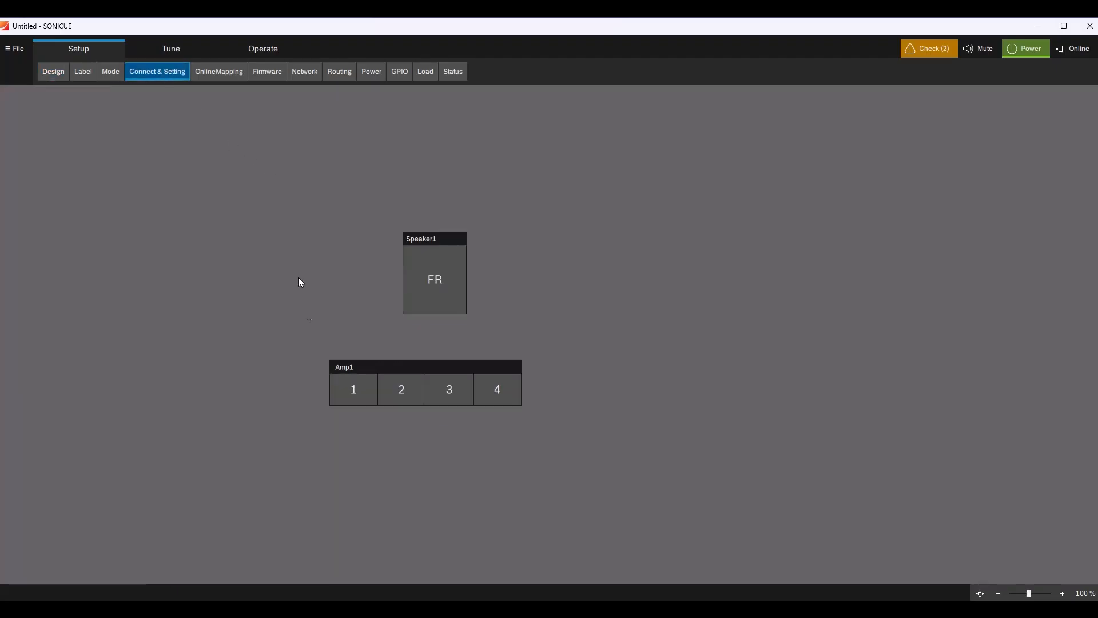
left_click_drag(350, 391, 424, 289)
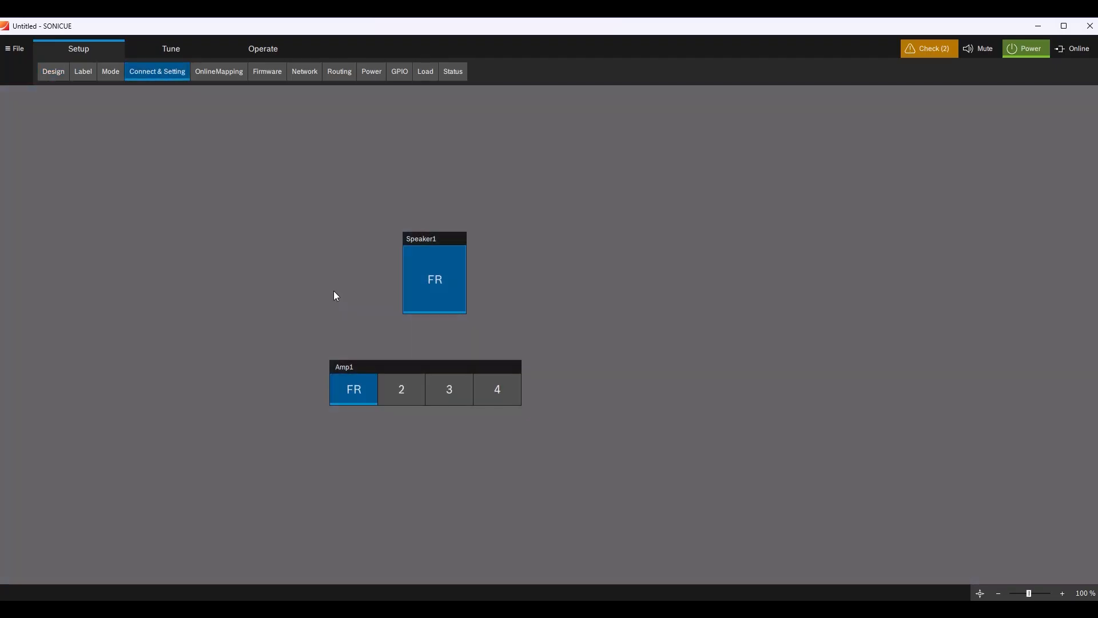